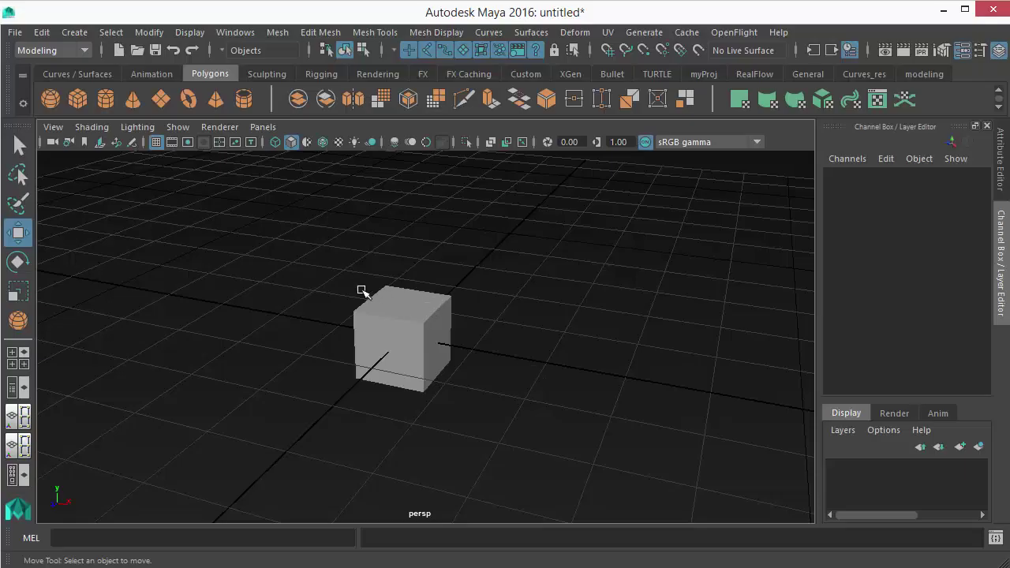
Select the cube in the perspective view with the Move tool active
right_click_drag(345, 285, 415, 349, "alt")
left_click_drag(414, 349, 429, 346, "alt")
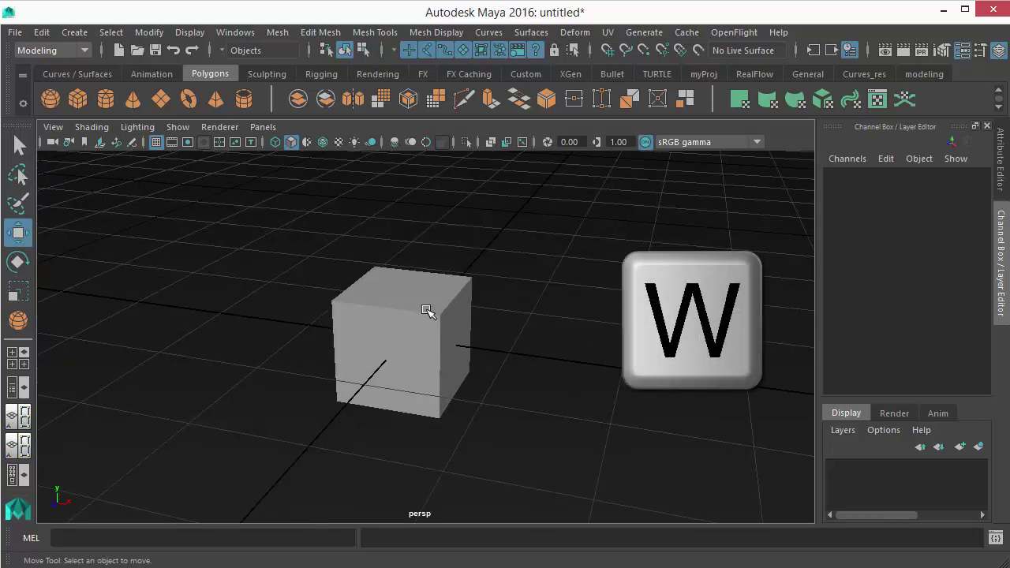
left_click(442, 345)
left_click_drag(462, 406, 418, 371, "alt")
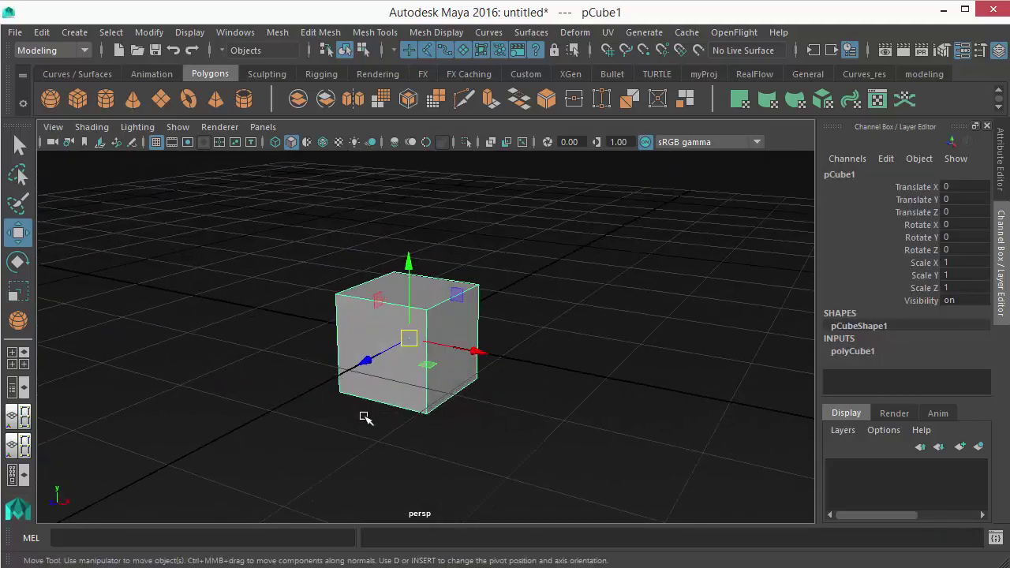
Examine the cube's move manipulator and its axis handles against the world axes from several angles and distances
left_click_drag(365, 417, 221, 327, "alt")
left_click_drag(440, 374, 436, 403, "alt")
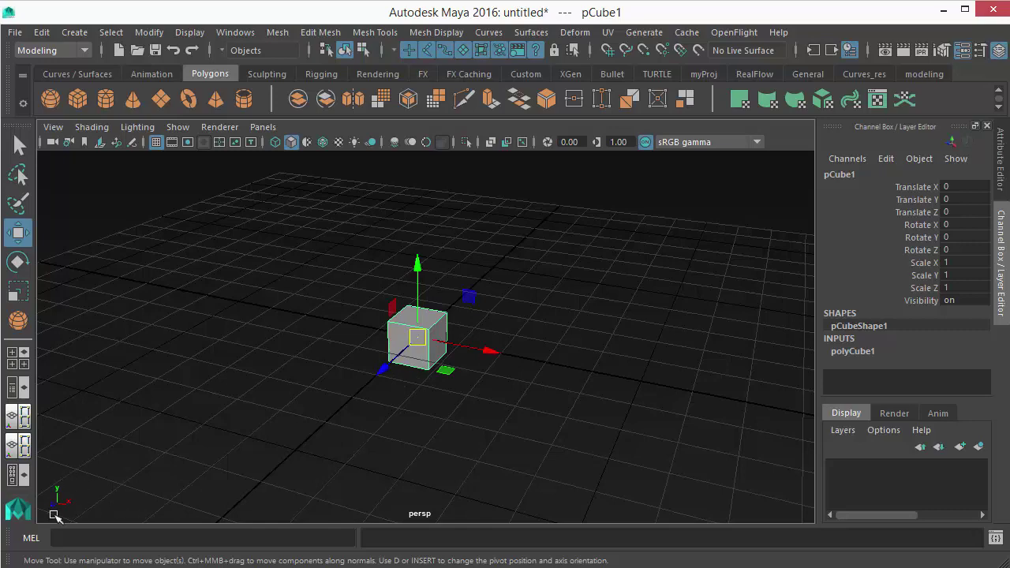
left_click_drag(423, 449, 370, 422, "alt")
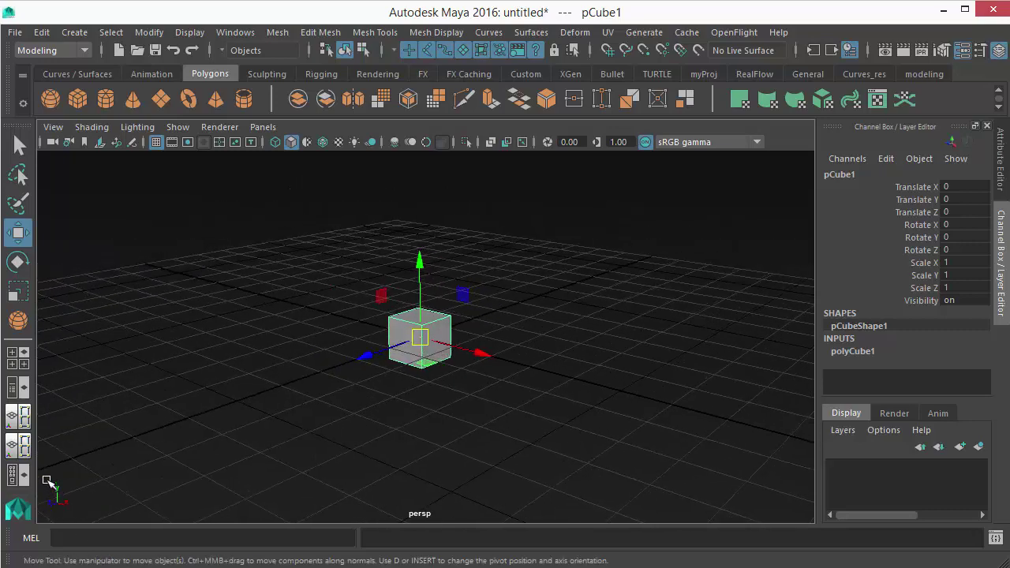
left_click_drag(477, 456, 247, 347, "alt")
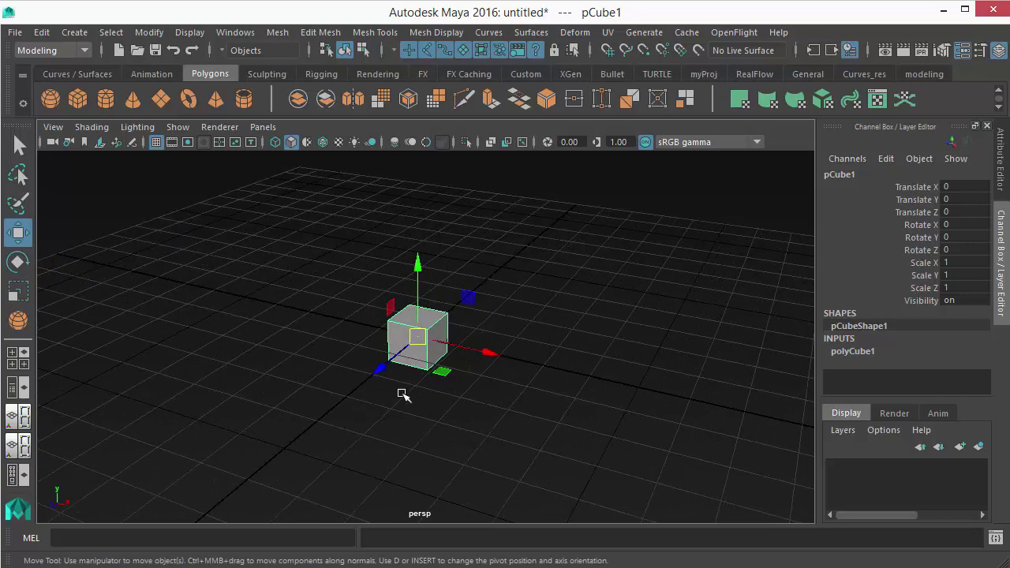
left_click_drag(401, 397, 396, 338, "alt")
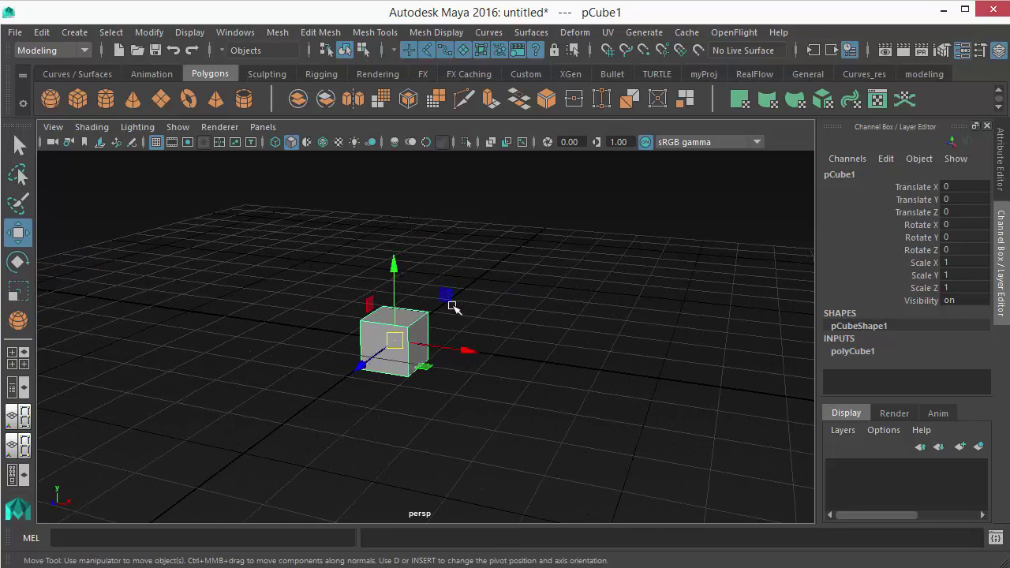
right_click_drag(404, 410, 414, 427, "alt")
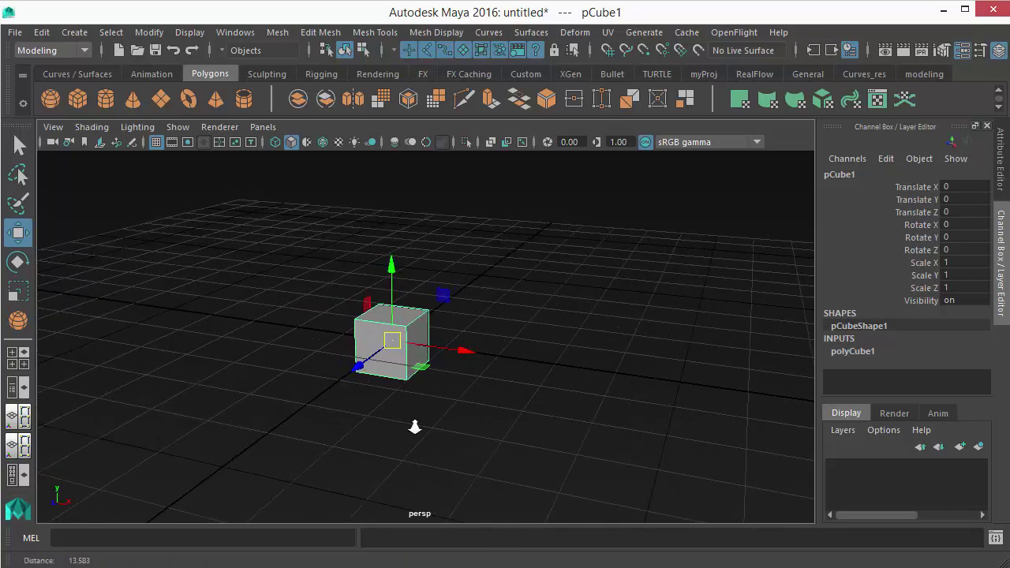
left_click_drag(414, 427, 400, 424, "alt")
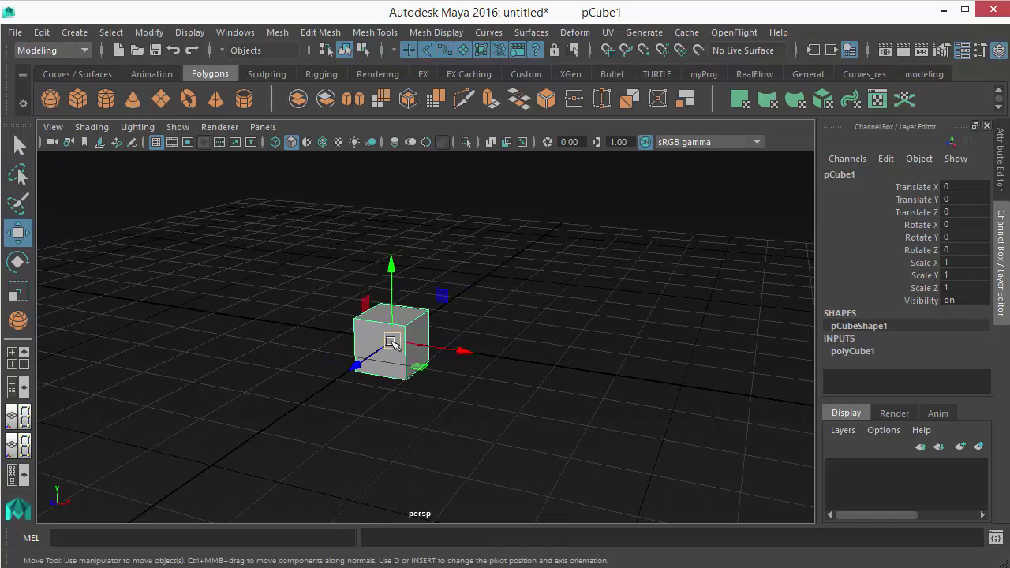
left_click(392, 342)
left_click_drag(399, 407, 412, 395, "alt")
middle_click_drag(413, 395, 376, 399, "alt")
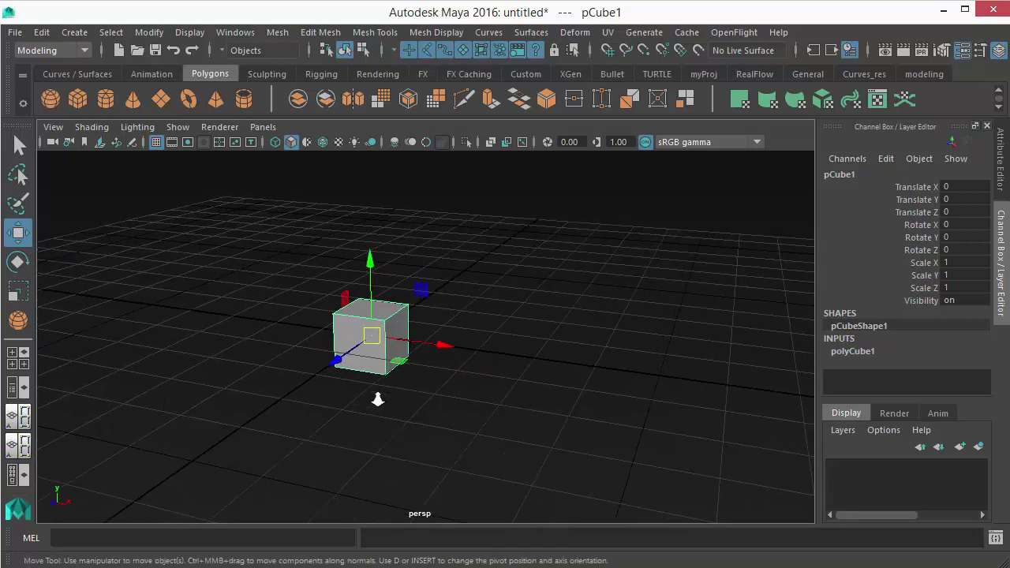
right_click_drag(376, 399, 391, 404, "alt")
left_click_drag(403, 404, 430, 402, "alt")
middle_click_drag(473, 384, 426, 371, "alt")
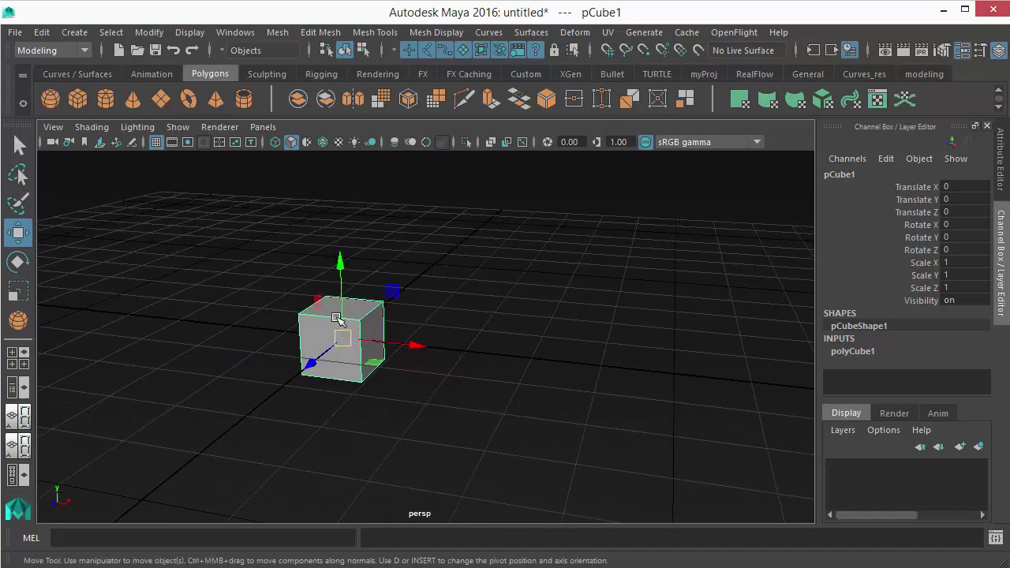
Try moving the cube about 4.927 units along the X axis, and undo that move
key("alt")
left_click_drag(347, 447, 356, 452, "alt")
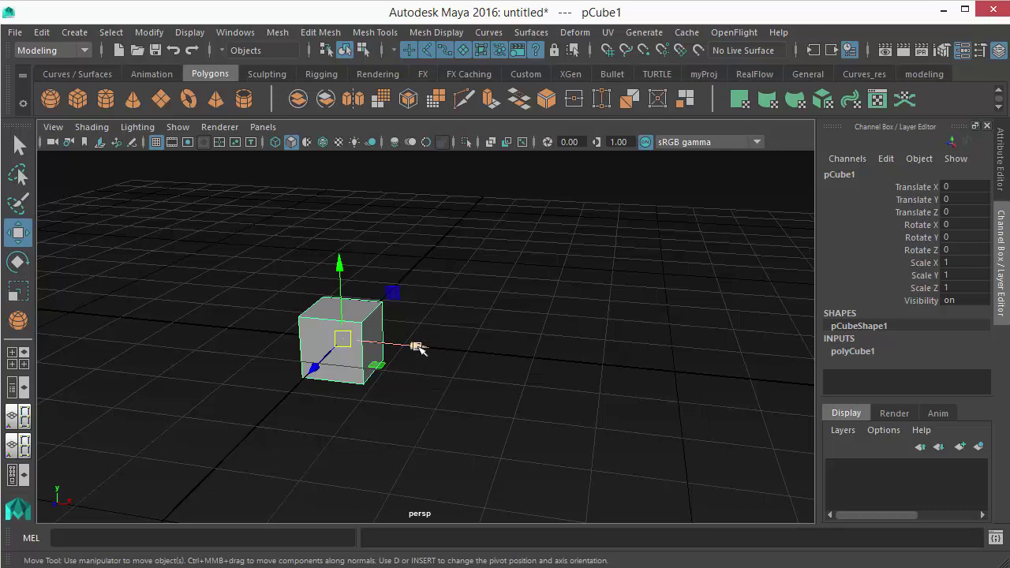
left_click_drag(418, 348, 766, 379)
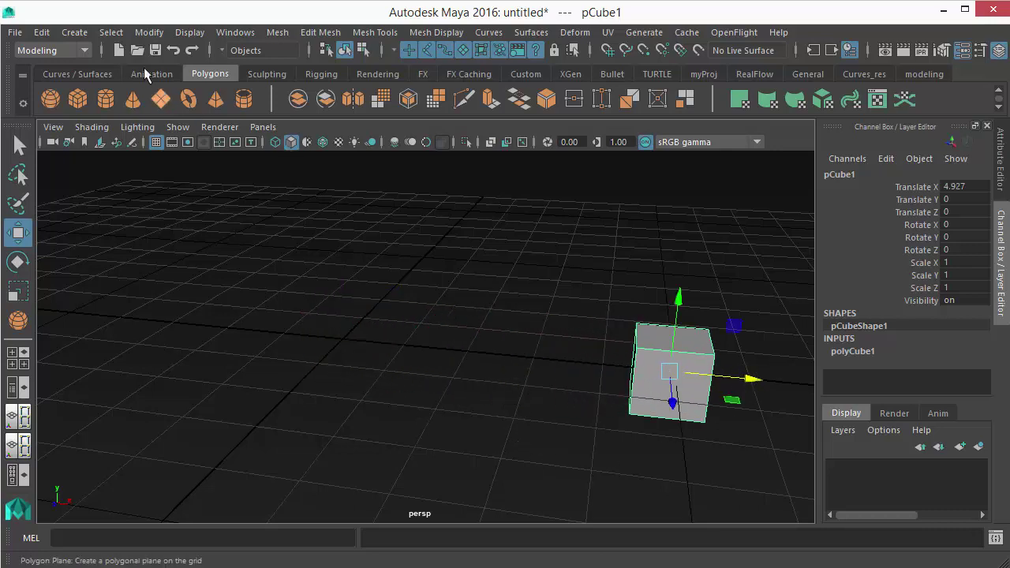
left_click(173, 50)
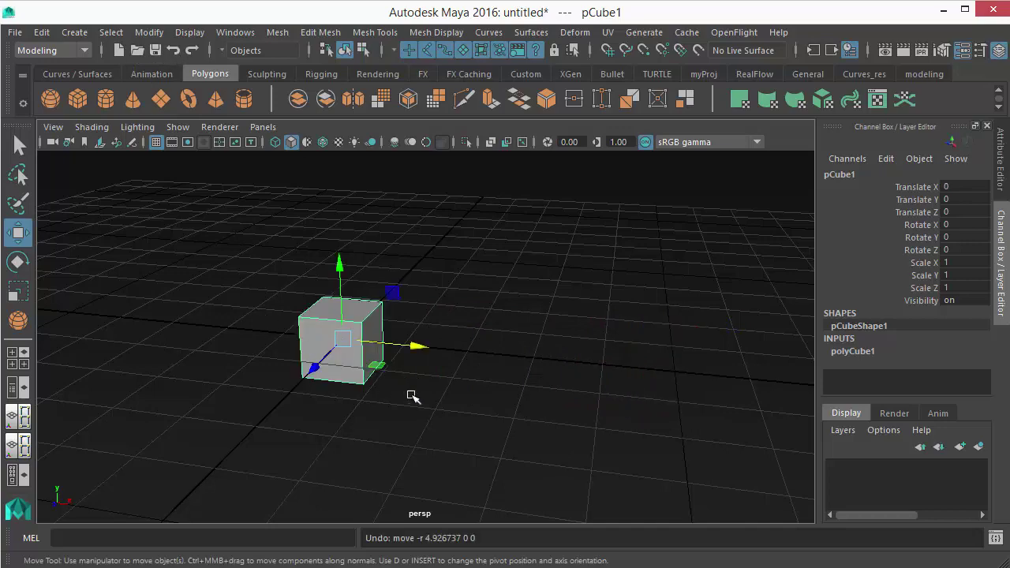
Move the cube one axis at a time along Y and X to about X 0.6, Y 1.434
left_click_drag(412, 396, 400, 355, "alt")
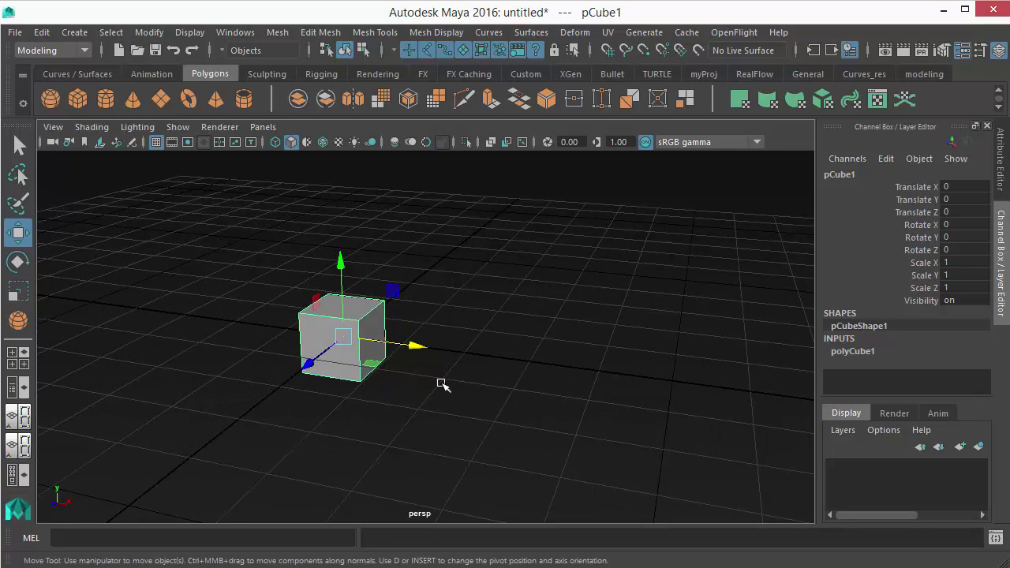
left_click(339, 263)
left_click_drag(346, 272, 344, 247)
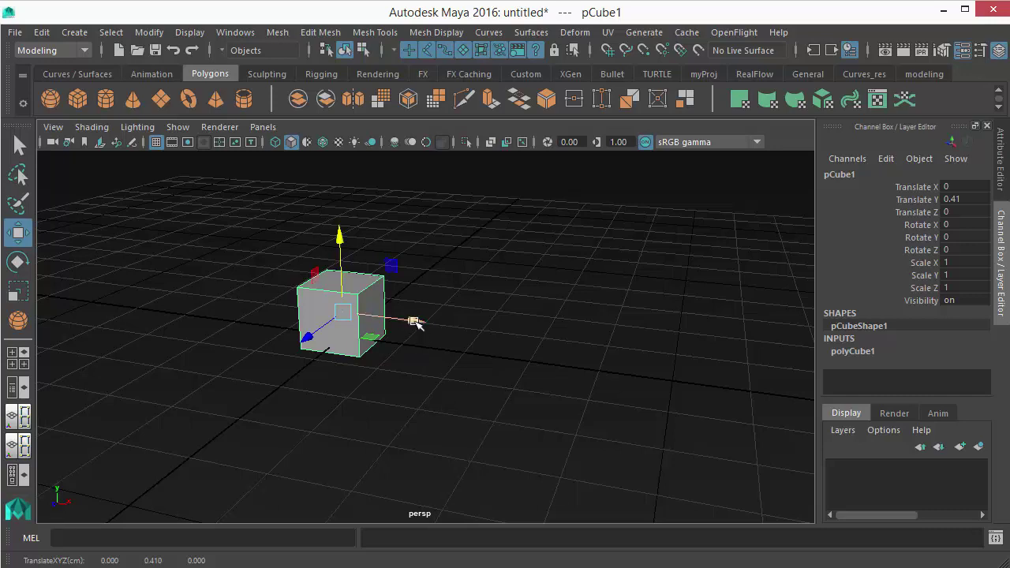
left_click_drag(415, 323, 452, 325)
left_click_drag(379, 237, 378, 175)
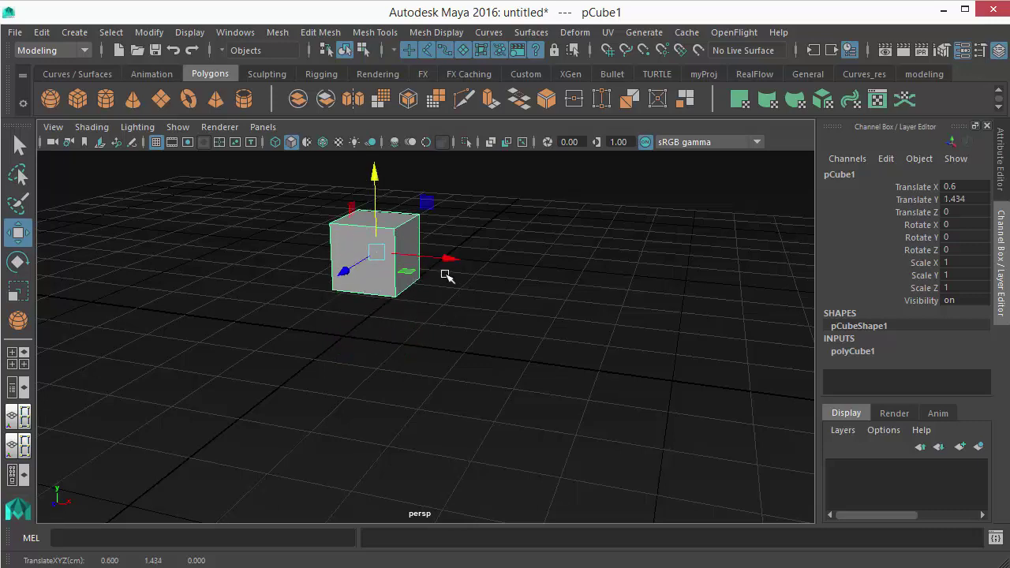
Move the cube along its single axes to about X 1.787, Y 1.709, Z 3.716
left_click_drag(448, 259, 637, 301)
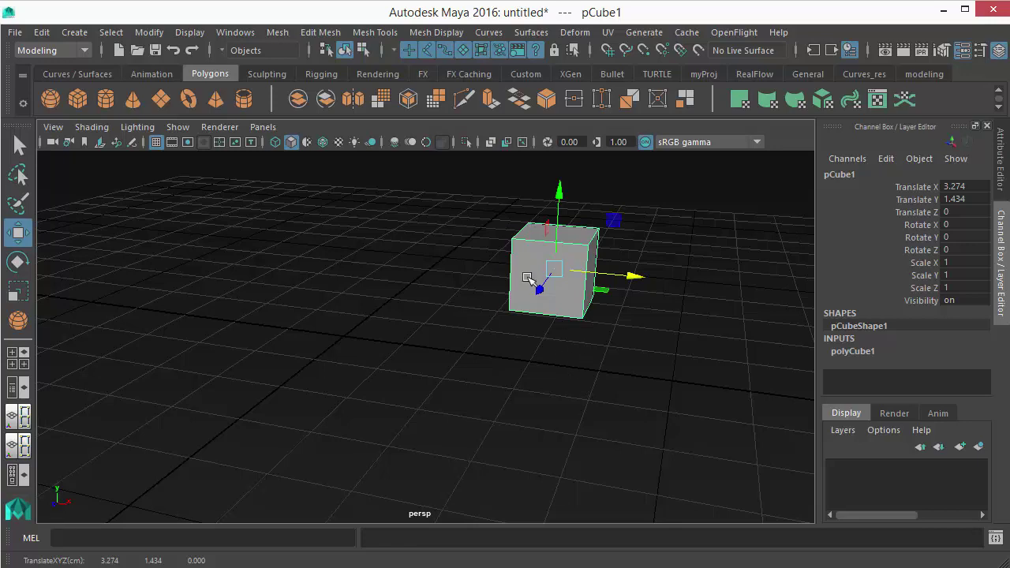
left_click_drag(536, 288, 401, 383)
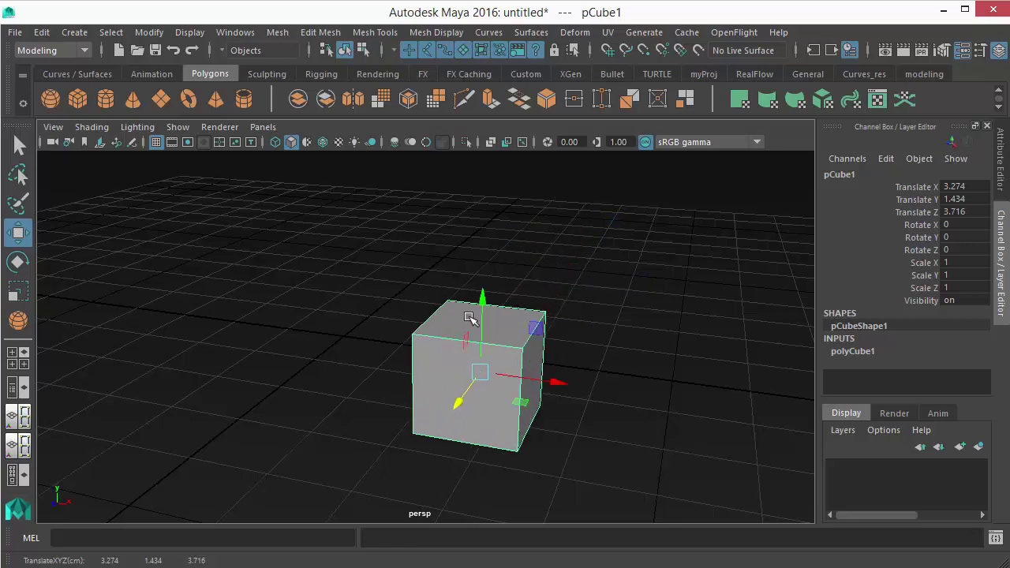
left_click_drag(481, 298, 481, 270)
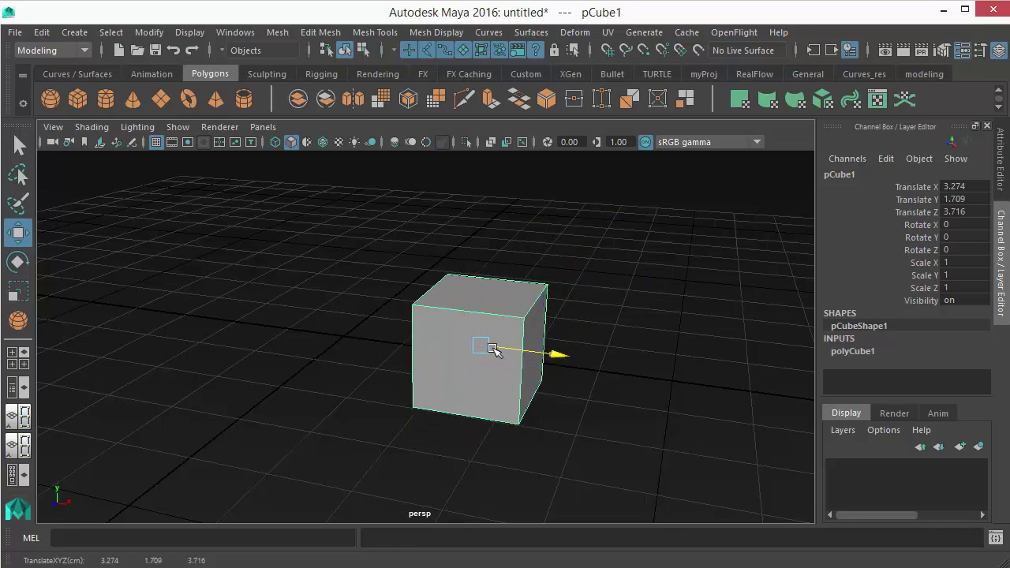
left_click_drag(493, 349, 351, 340)
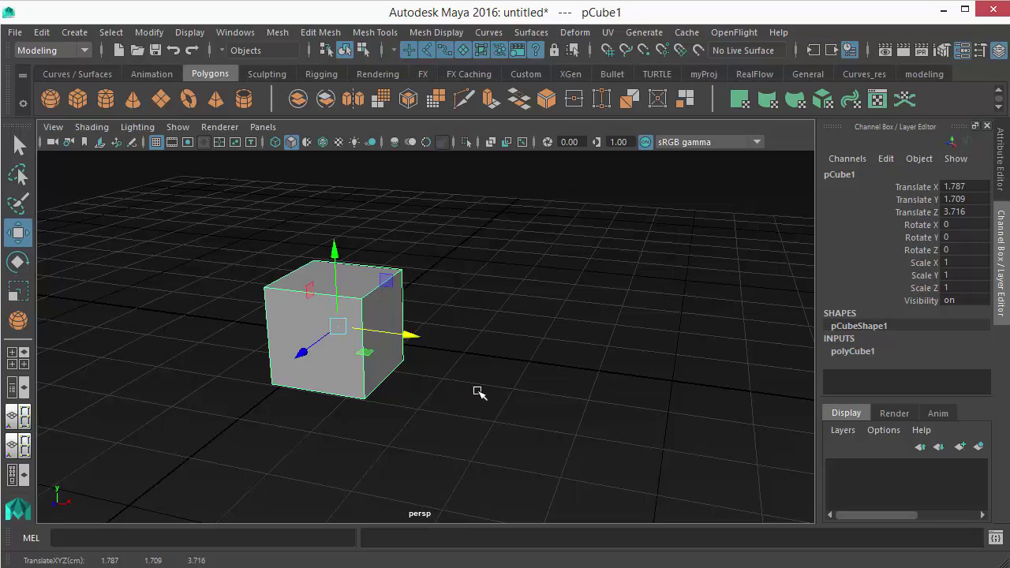
Move the cube within the XY plane to about X 1.928, Y 1.807, and within the XZ plane to about X 2.634, Z 4.972
left_click_drag(479, 392, 438, 378, "alt")
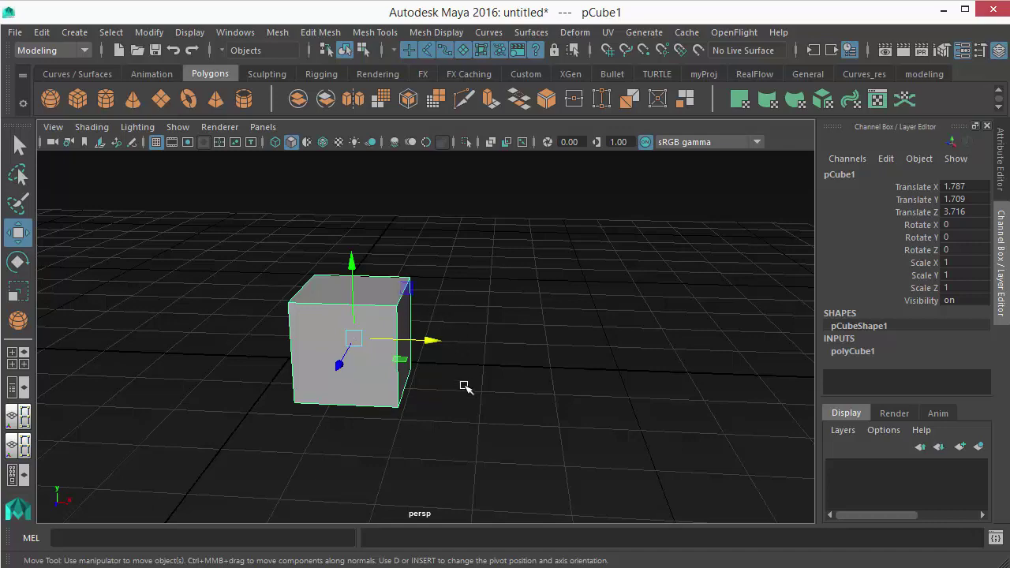
left_click_drag(464, 387, 426, 341, "alt")
left_click_drag(466, 308, 407, 322, "alt")
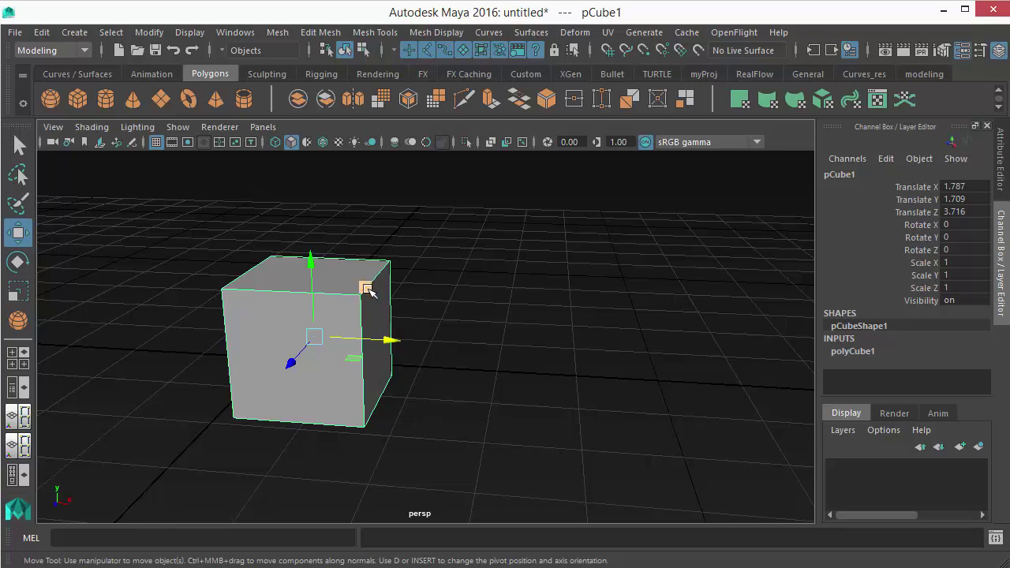
left_click_drag(369, 292, 386, 278)
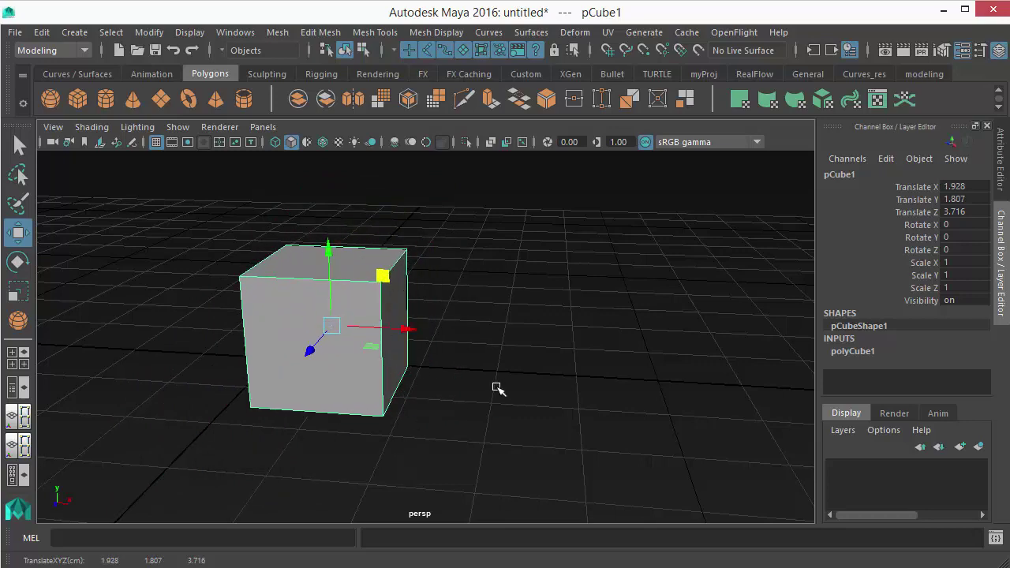
left_click_drag(497, 388, 413, 414, "alt")
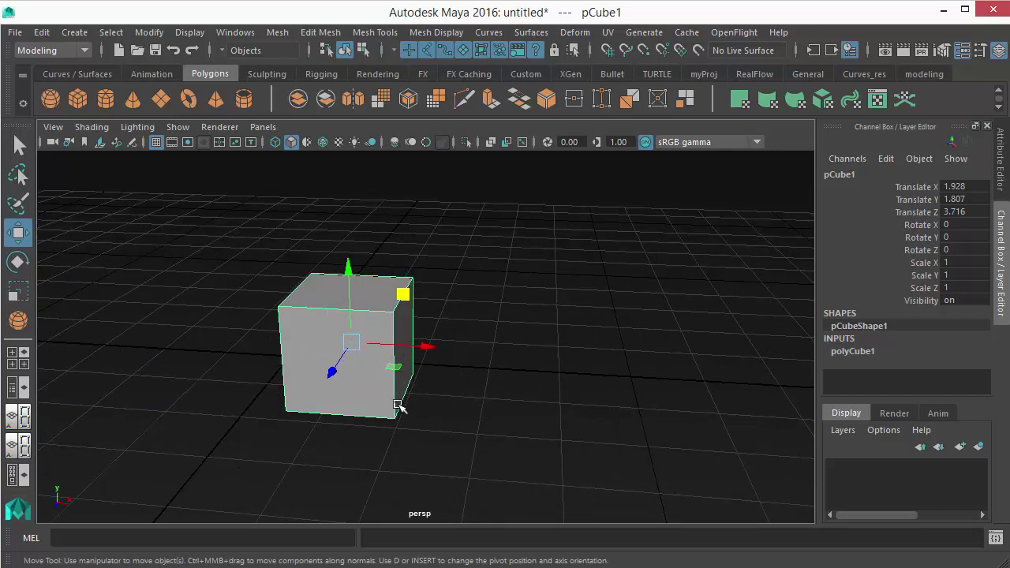
middle_click_drag(393, 367, 471, 449)
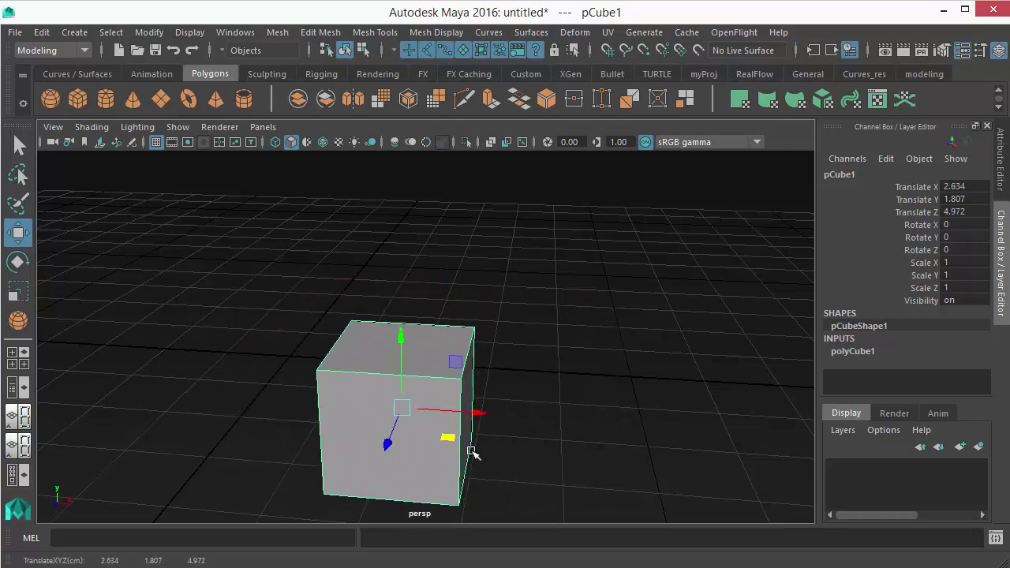
Move the cube along the X axis to about 6.359 and along the Z axis to about 8.717
right_click_drag(562, 453, 336, 399, "alt")
left_click_drag(500, 398, 503, 415, "alt")
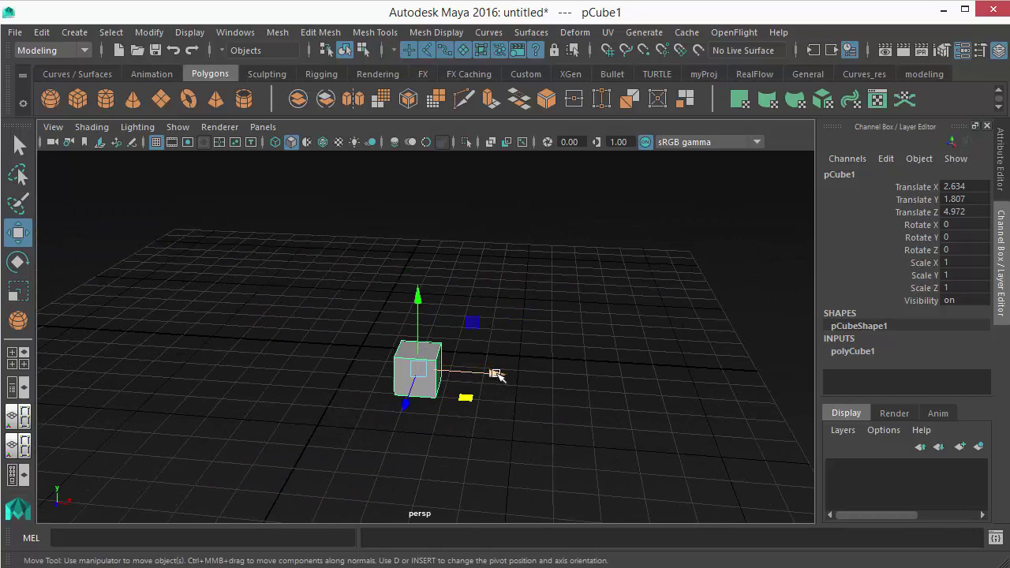
left_click_drag(491, 378, 653, 398)
left_click_drag(577, 416, 581, 516)
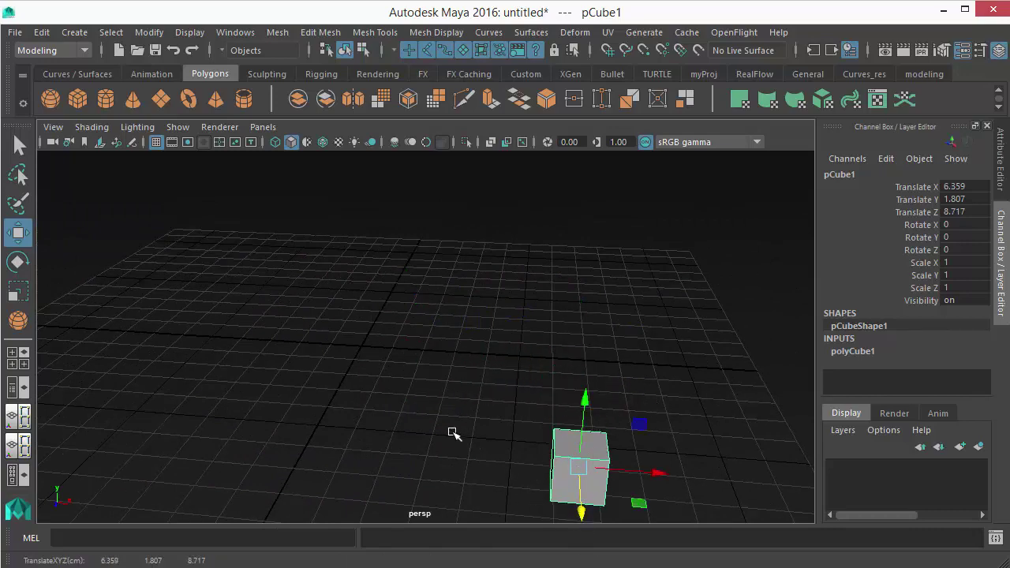
Move the cube back within the XZ plane to about X 3.278, Z 5.48, and frame it closely in the perspective view
middle_click_drag(591, 505, 386, 315, "alt")
left_click_drag(385, 316, 388, 327)
right_click_drag(386, 356, 392, 401, "alt")
left_click_drag(392, 400, 347, 370, "alt")
right_click_drag(347, 370, 426, 439, "alt")
mouse_move(334, 376)
left_mouse_down("alt")
mouse_move(372, 383)
mouse_move(339, 394)
left_mouse_up("alt")
right_click_drag(338, 394, 403, 418, "alt")
middle_click_drag(403, 418, 544, 399, "alt")
right_click_drag(430, 399, 450, 413, "alt")
middle_click_drag(440, 402, 385, 427, "alt")
right_click_drag(386, 418, 426, 449, "alt")
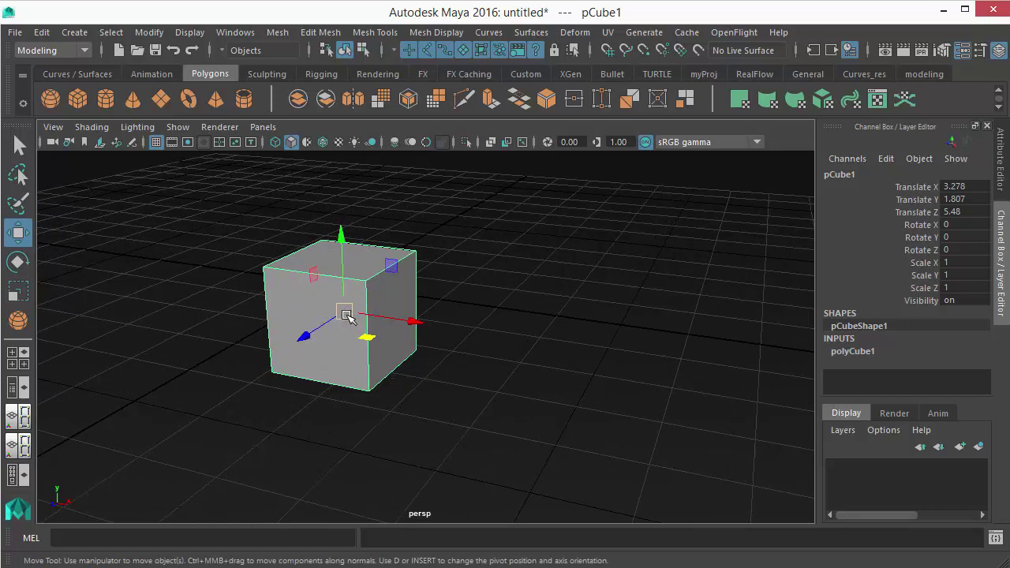
Move the cube freely in the view plane by its central handle to about X 2.851, Y 1.807, Z 5.665
left_click_drag(346, 314, 302, 319)
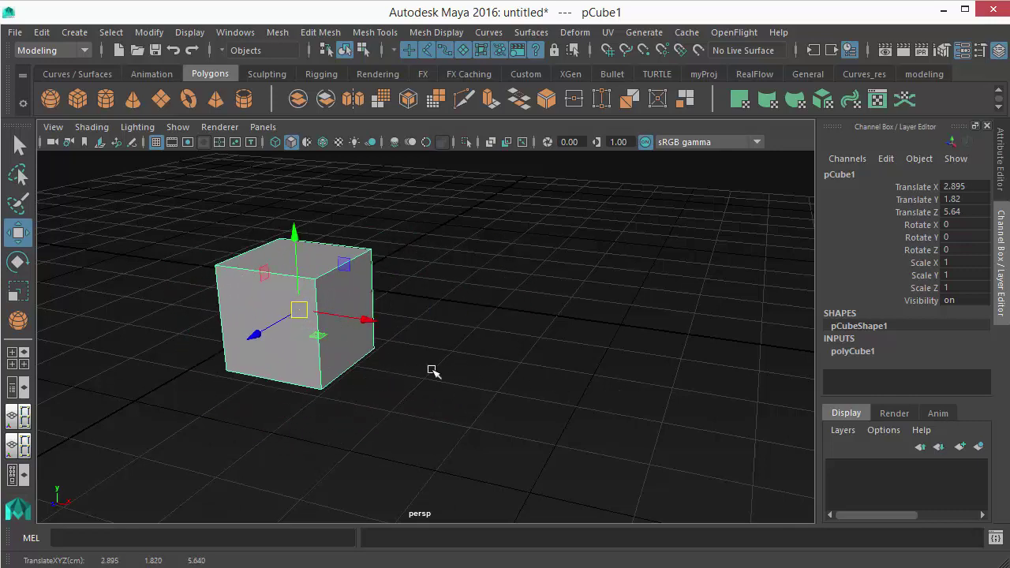
mouse_move(299, 312)
left_mouse_down()
mouse_move(513, 378)
mouse_move(270, 332)
mouse_move(573, 405)
mouse_move(464, 401)
mouse_move(315, 349)
mouse_move(316, 314)
mouse_move(303, 307)
left_mouse_up()
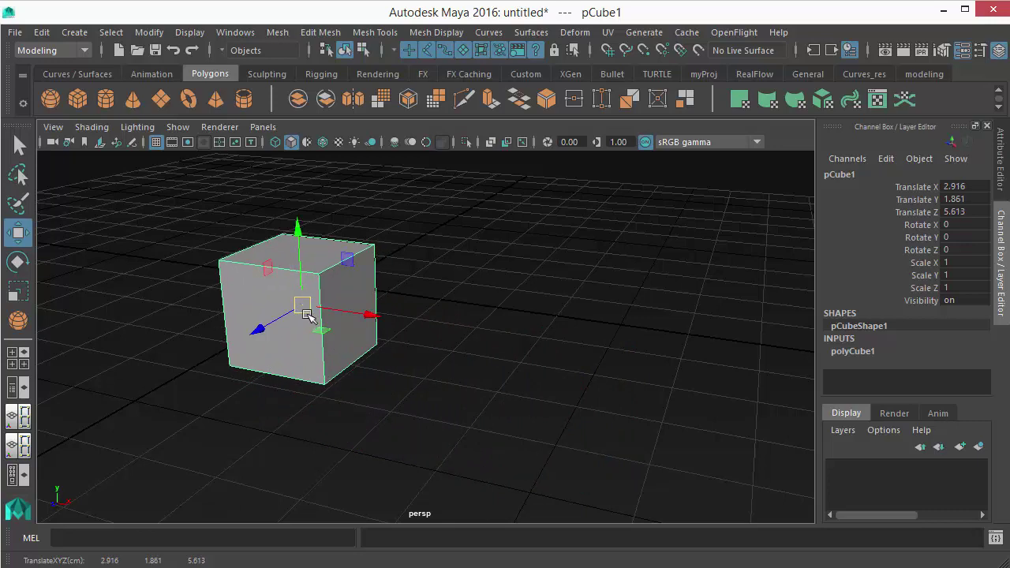
left_click_drag(300, 305, 322, 299)
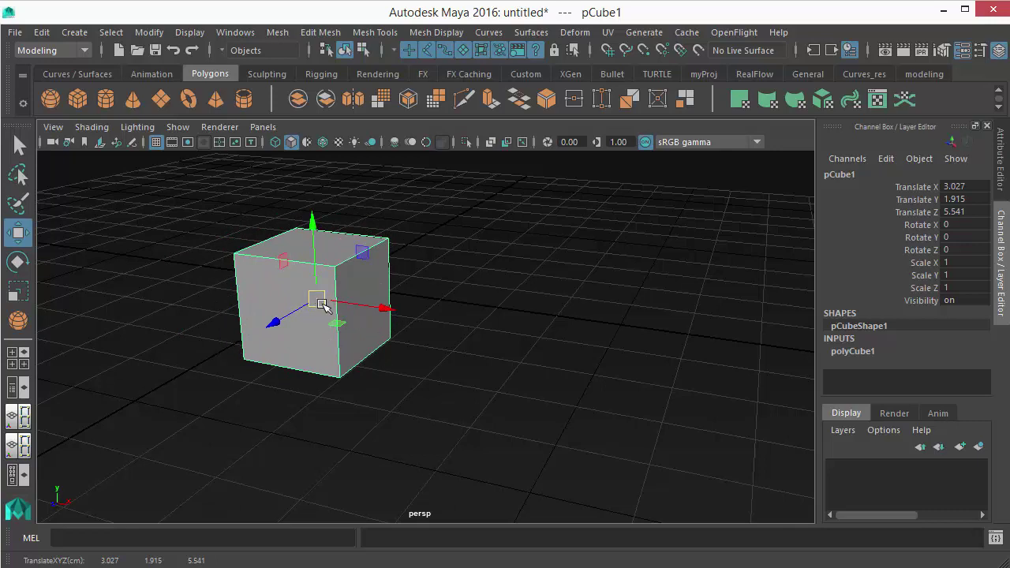
left_click_drag(317, 303, 293, 309)
Switch to the four-view layout and reframe the cube in the top and front views
key("space")
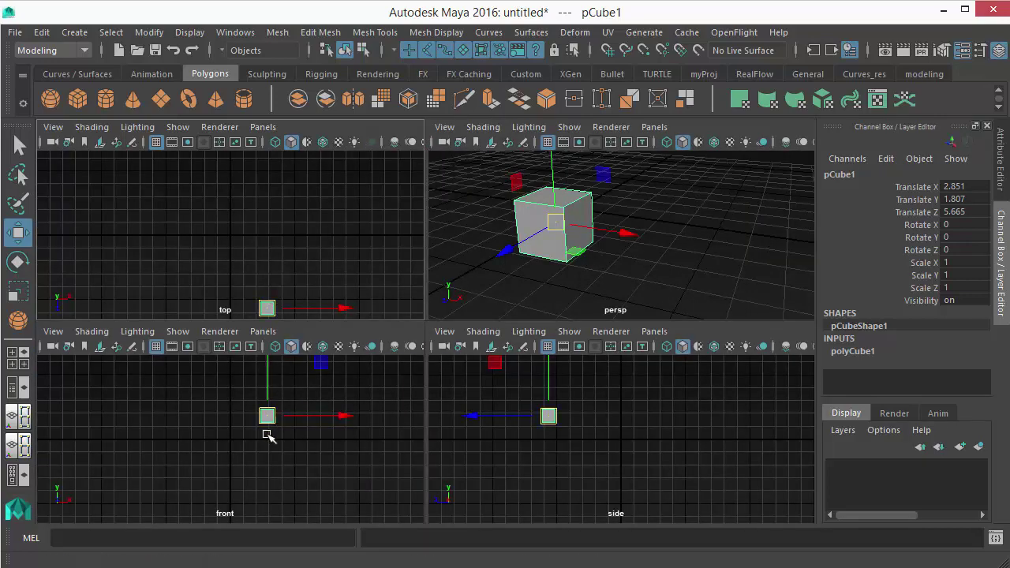
middle_click_drag(302, 449, 280, 478, "alt")
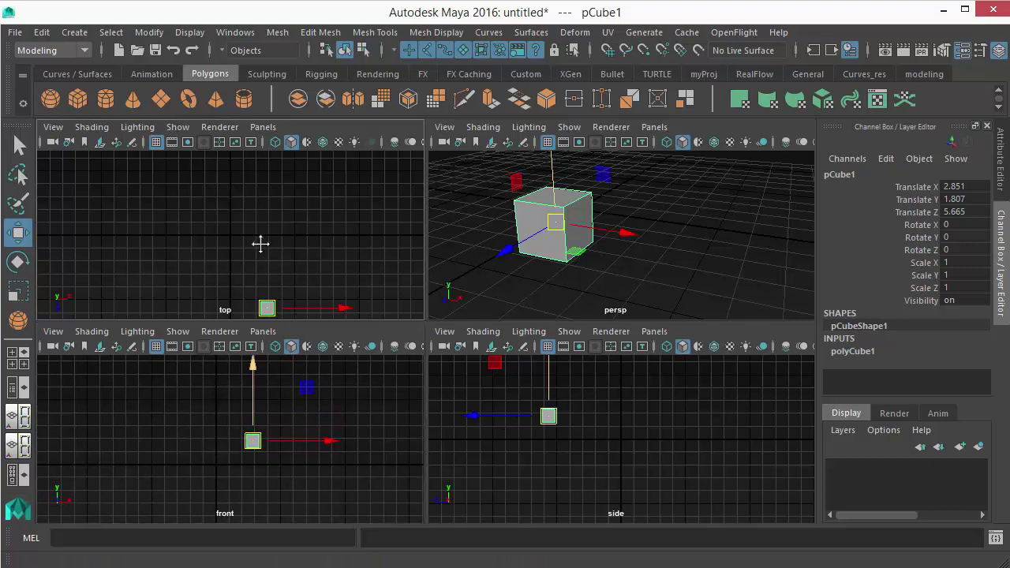
middle_click_drag(260, 243, 241, 213, "alt")
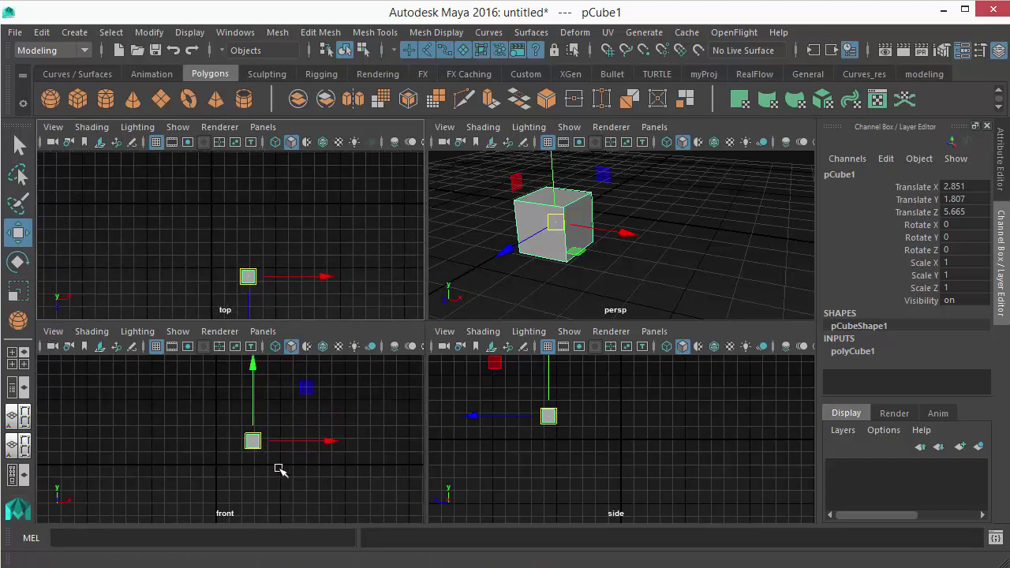
middle_click_drag(280, 470, 264, 476, "alt")
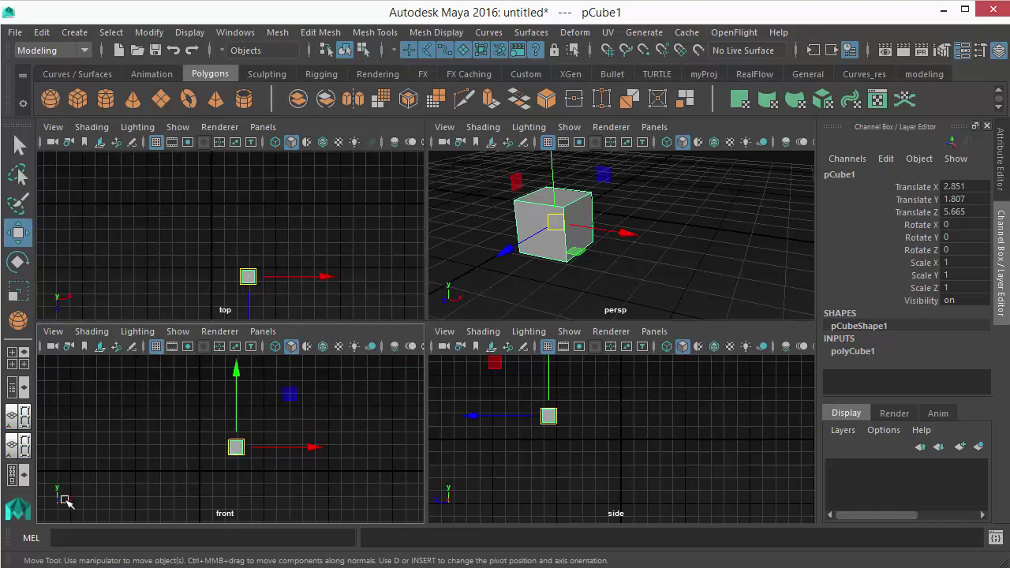
Move the cube freely in the front view to about X -1.251, Y 0.154
left_click_drag(237, 456, 63, 501)
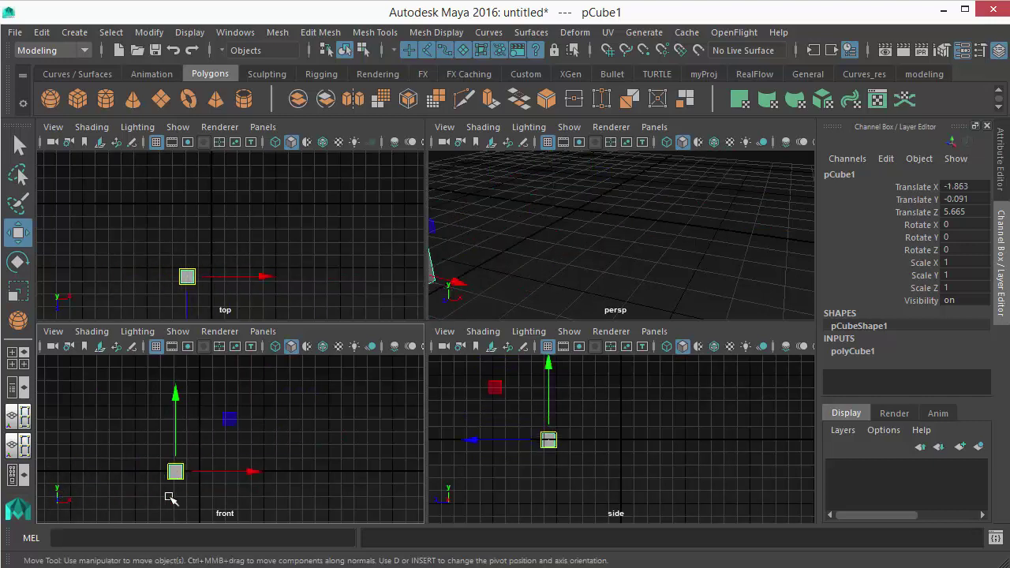
mouse_move(175, 471)
left_mouse_down()
mouse_move(244, 450)
mouse_move(183, 466)
left_mouse_up()
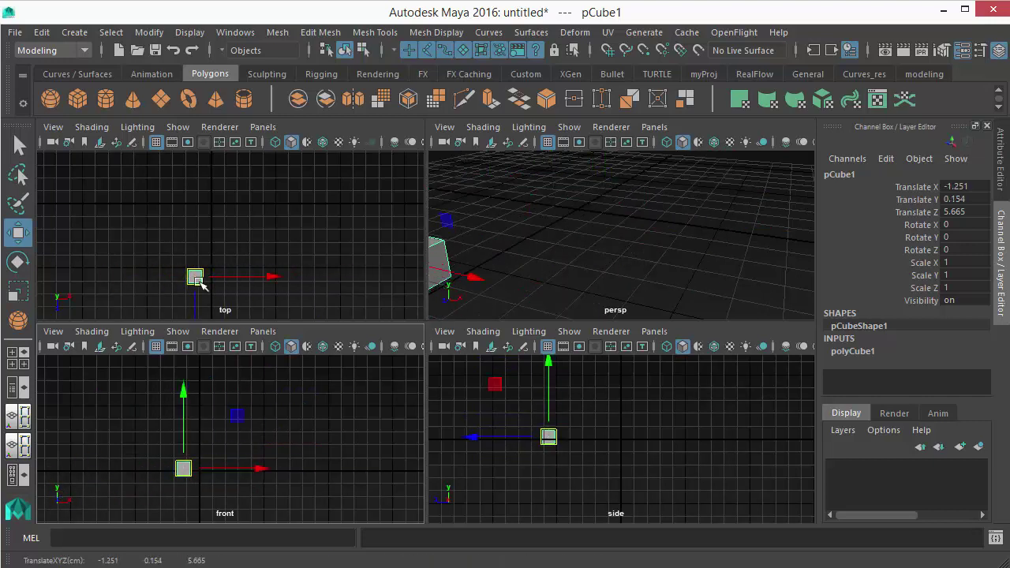
Maximize the perspective view and move the cube there to about X 1.068, Y -0.214, Z 5.053
key("space")
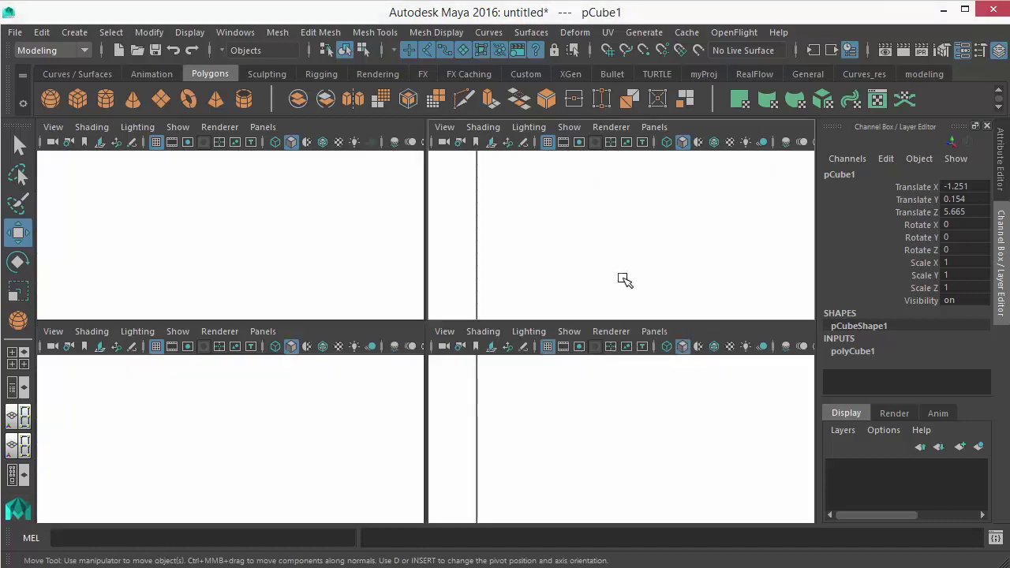
left_click_drag(575, 331, 548, 376, "alt")
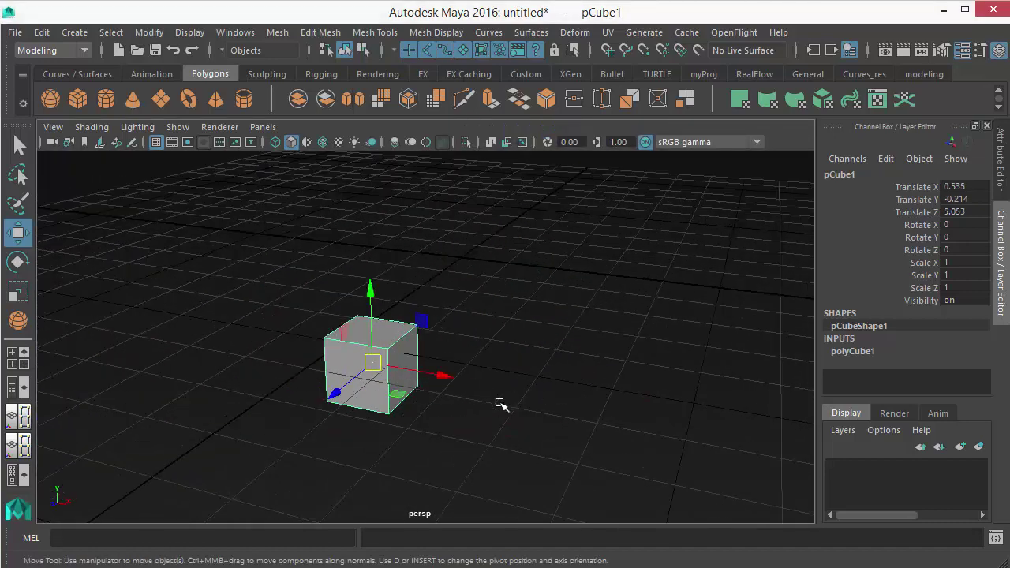
left_click_drag(472, 421, 359, 321, "alt")
left_click_drag(418, 346, 466, 345)
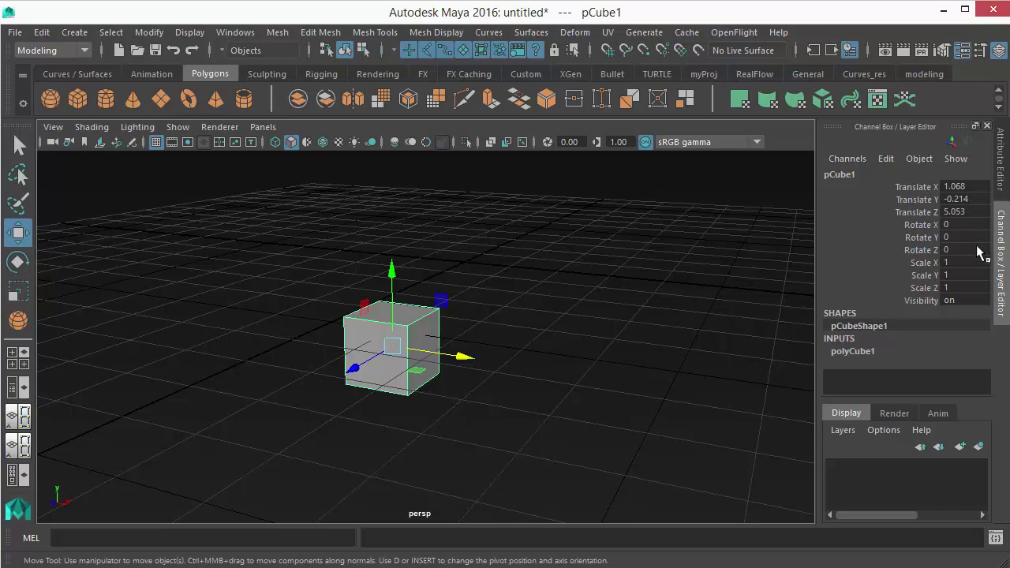
Reset the cube's Translate X, Y and Z values to 0 together
left_click_drag(975, 187, 984, 207)
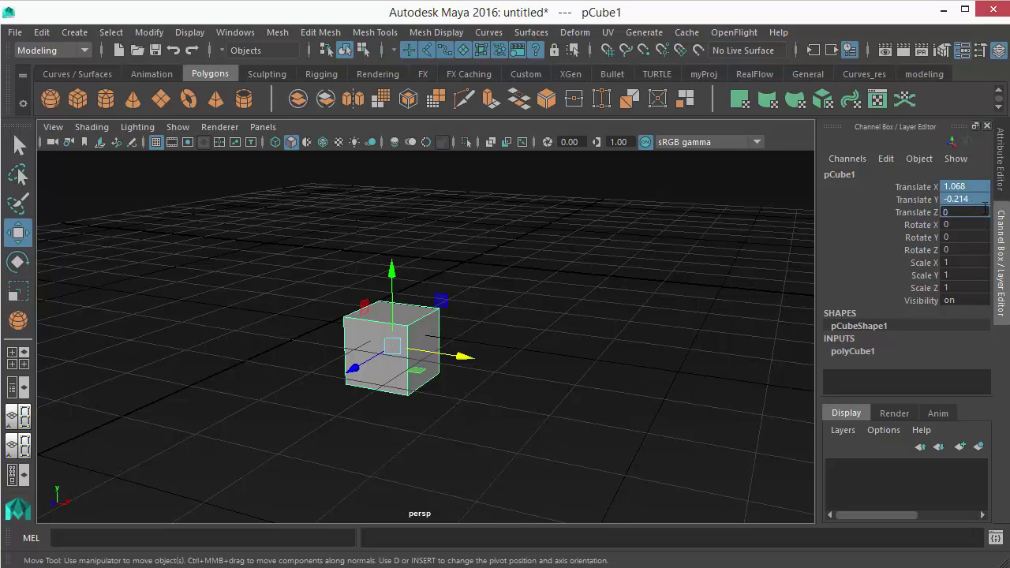
type("0")
key("Return")
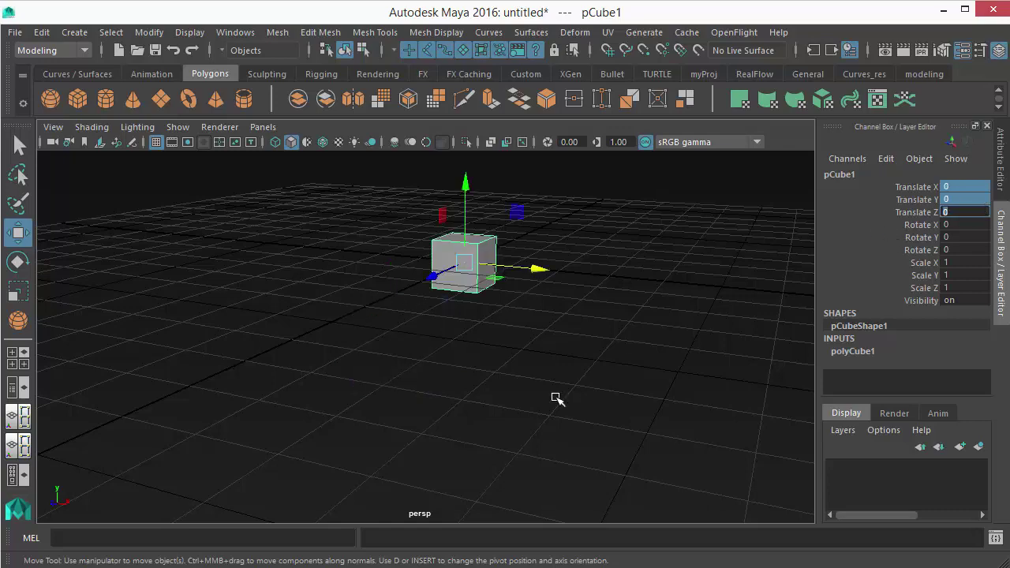
Set the cube's Translate X to 10
left_click_drag(544, 380, 688, 454, "alt")
left_click_drag(494, 388, 445, 327, "alt")
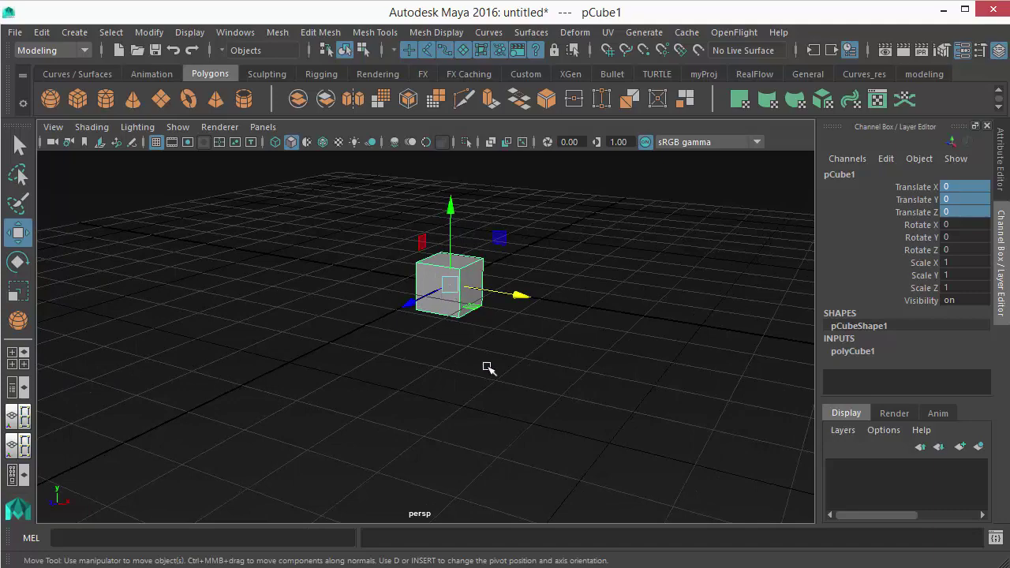
middle_click_drag(577, 383, 466, 444, "alt")
right_click_drag(577, 424, 466, 417, "alt")
left_click_drag(466, 418, 525, 417, "alt")
left_click_drag(555, 380, 255, 355, "alt")
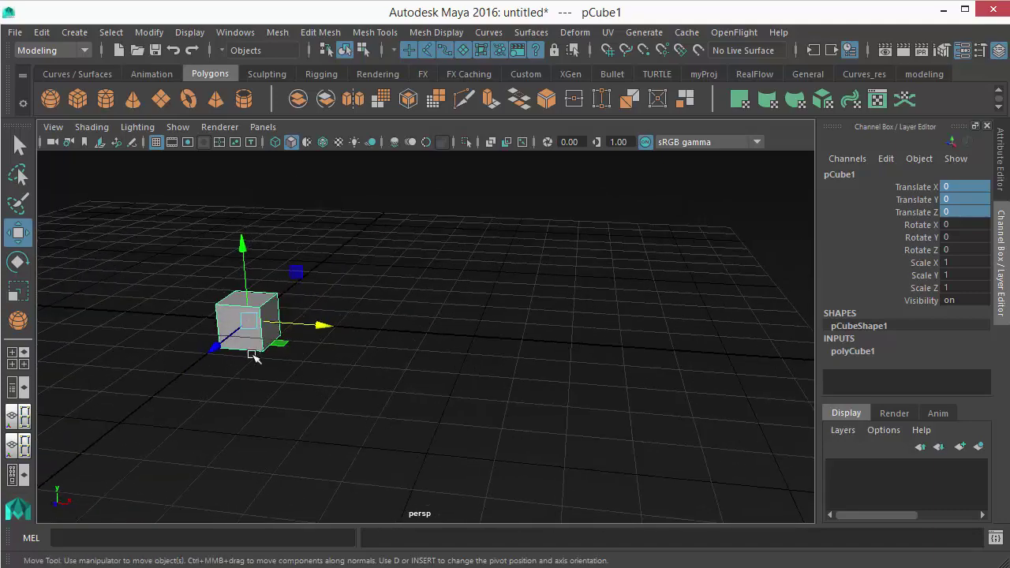
left_click_drag(390, 360, 392, 385, "alt")
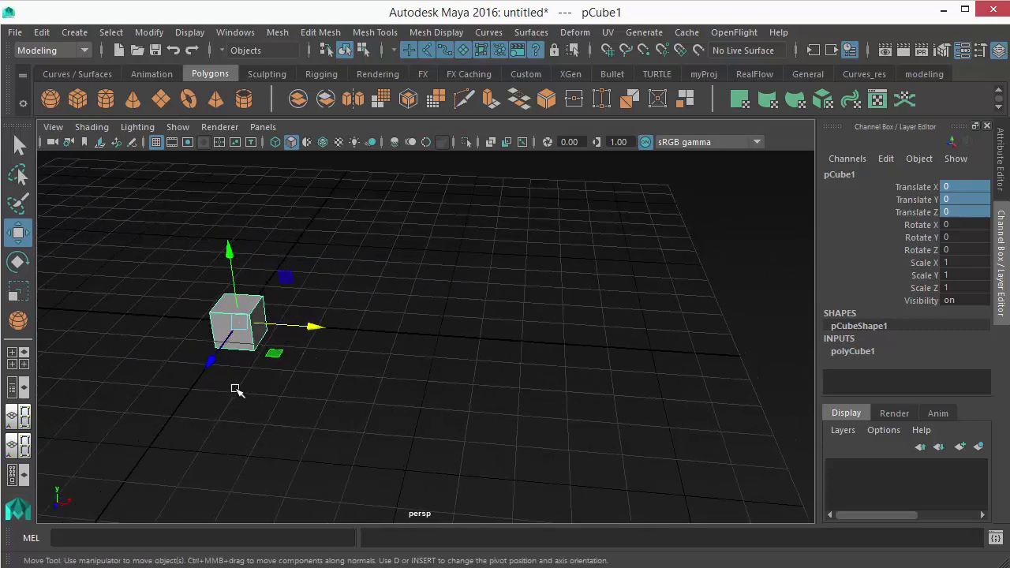
left_click(972, 188)
type("10")
key("Return")
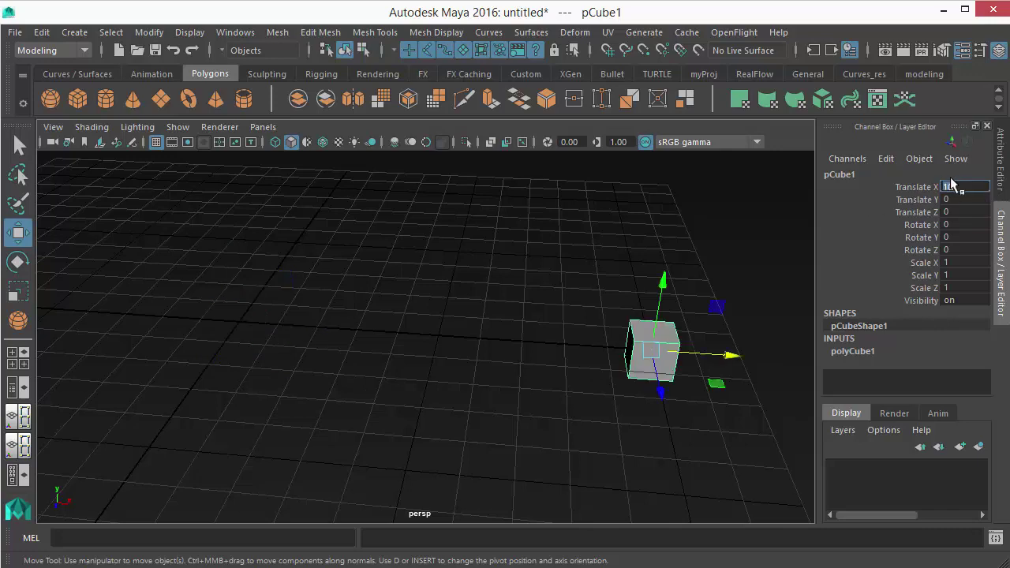
Activate the cube's Translate X channel and adjust it interactively in the perspective view to about 6.408
left_click(948, 198)
left_click(955, 216)
left_click(957, 200)
left_click(919, 187)
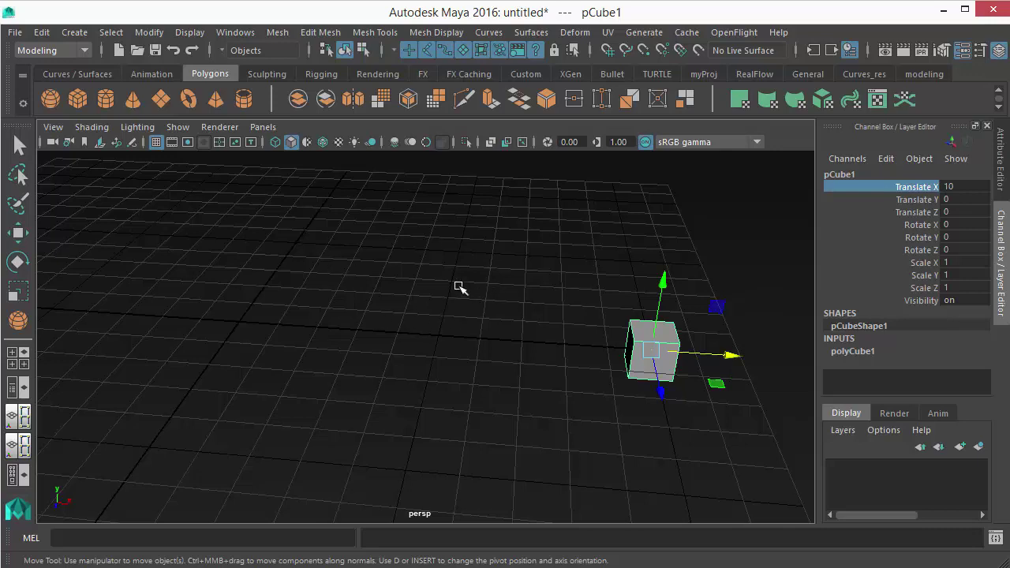
middle_click_drag(460, 287, 329, 356)
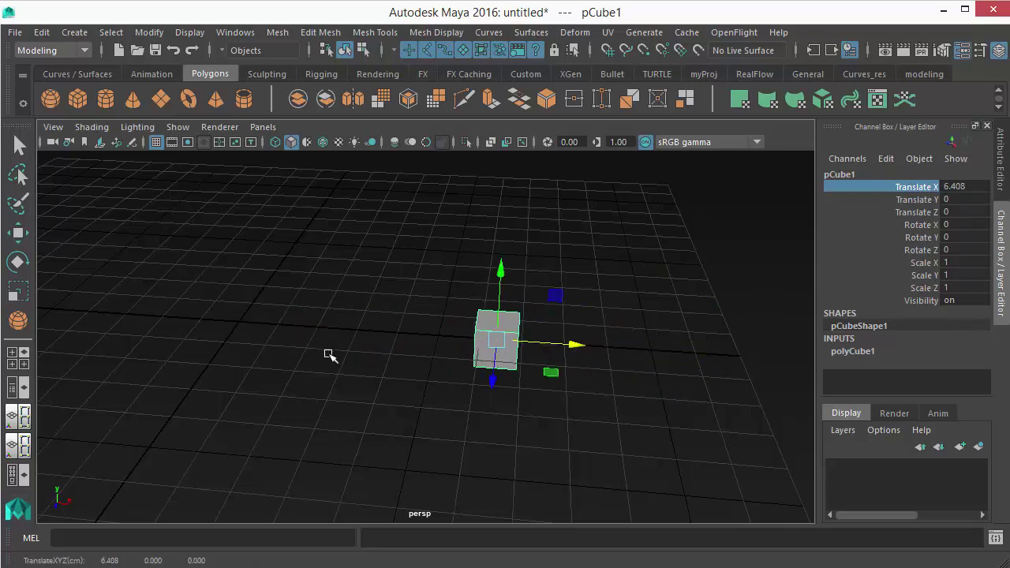
Set the Move tool's step snap to Relative at 1.00 and move the cube one step along X to 5.408
left_click_drag(330, 356, 570, 452, "alt")
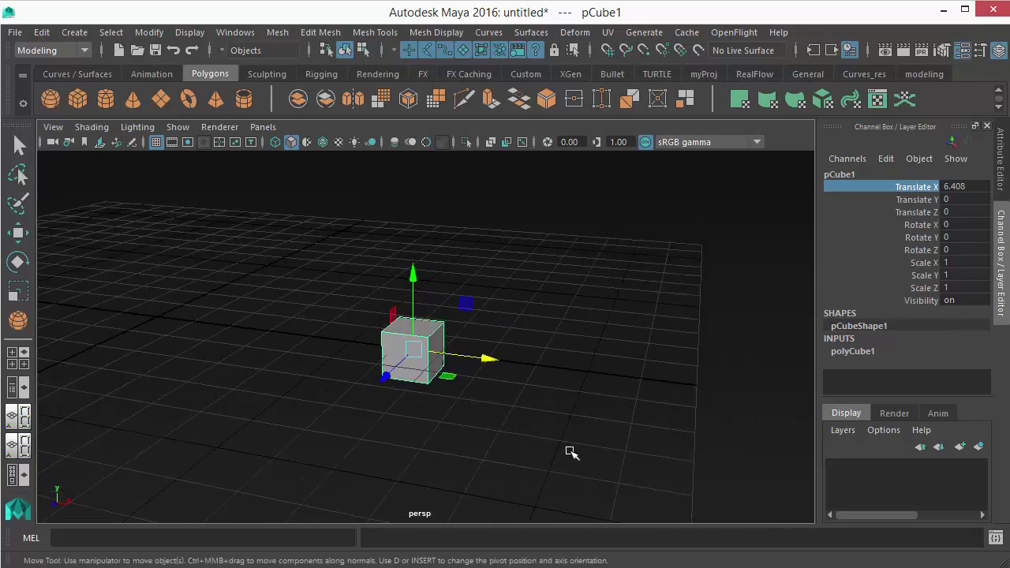
double_click(18, 232)
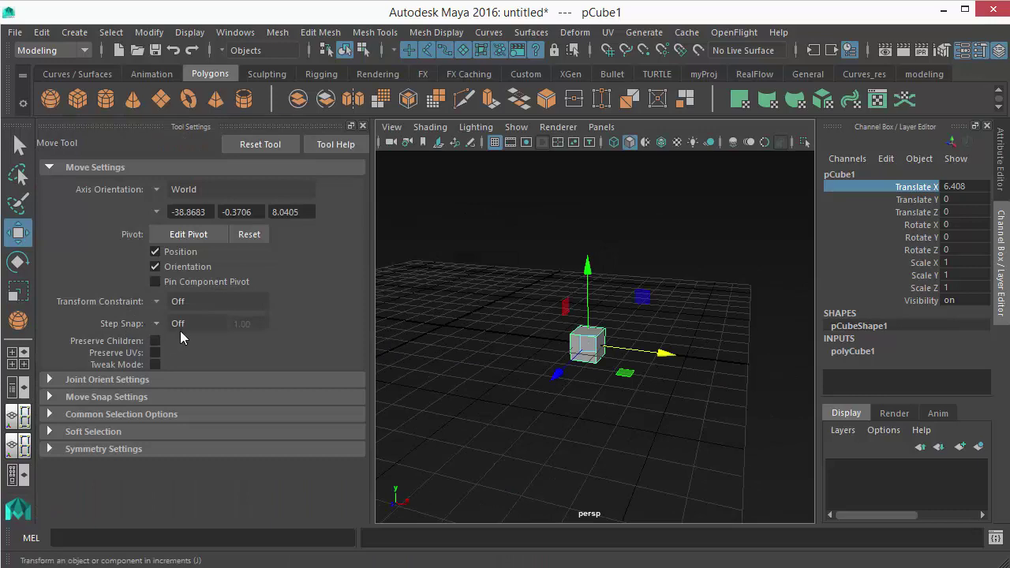
middle_click_drag(599, 366, 577, 382, "alt")
left_click(156, 324)
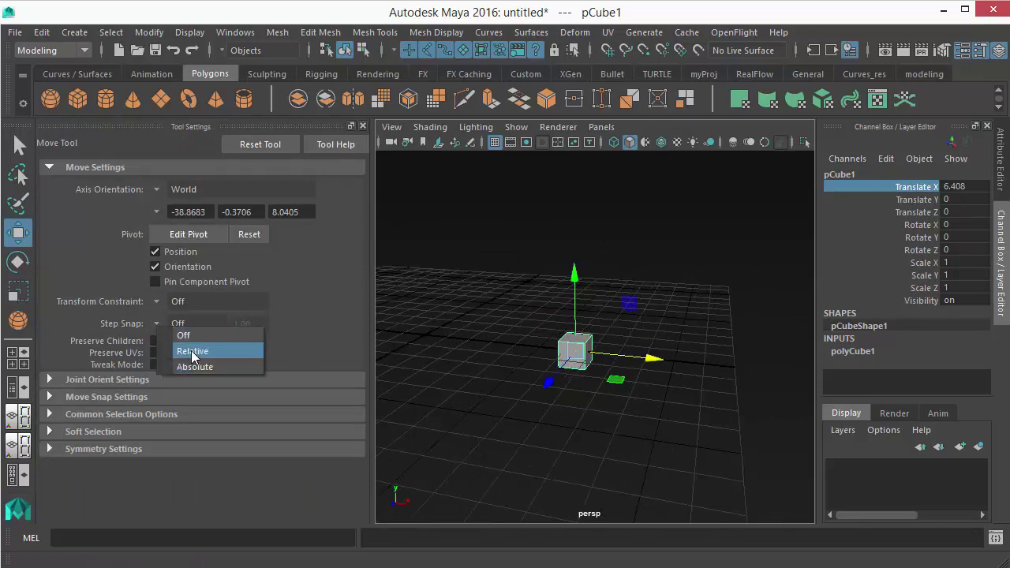
left_click(198, 349)
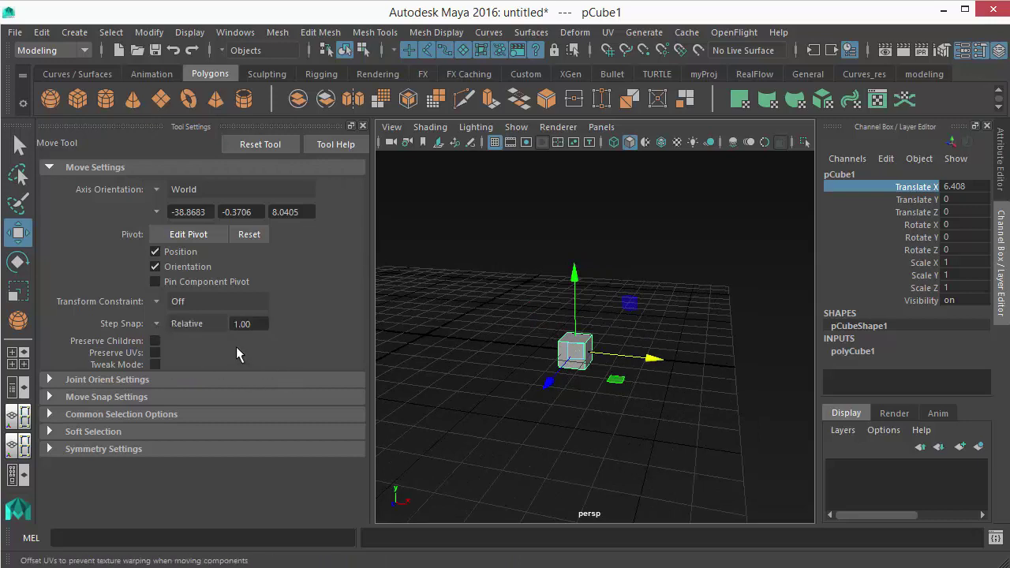
left_click_drag(644, 359, 614, 371)
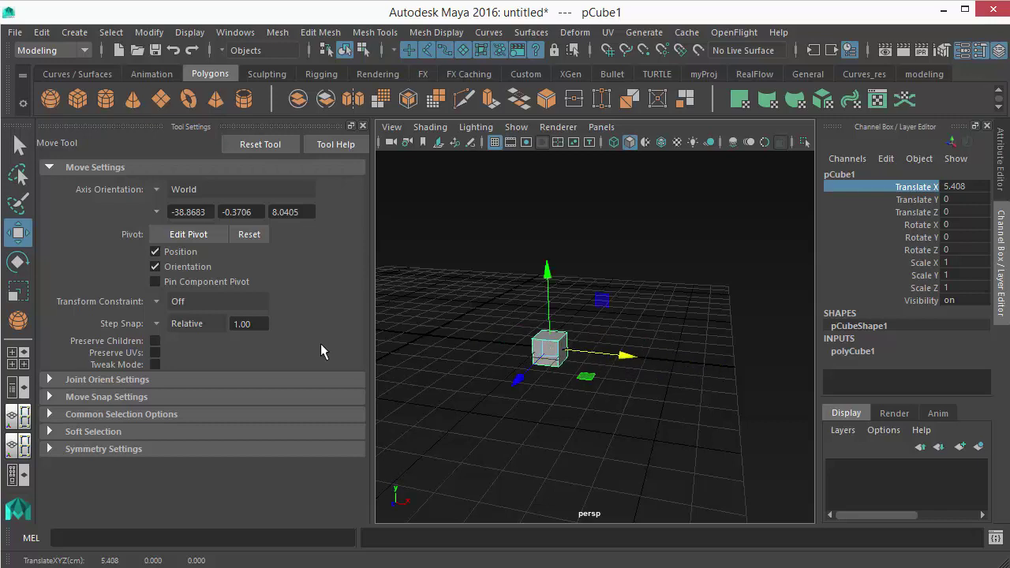
Set the Move tool's relative snap step to 5.00 and try moving the cube along the X axis
double_click(241, 324)
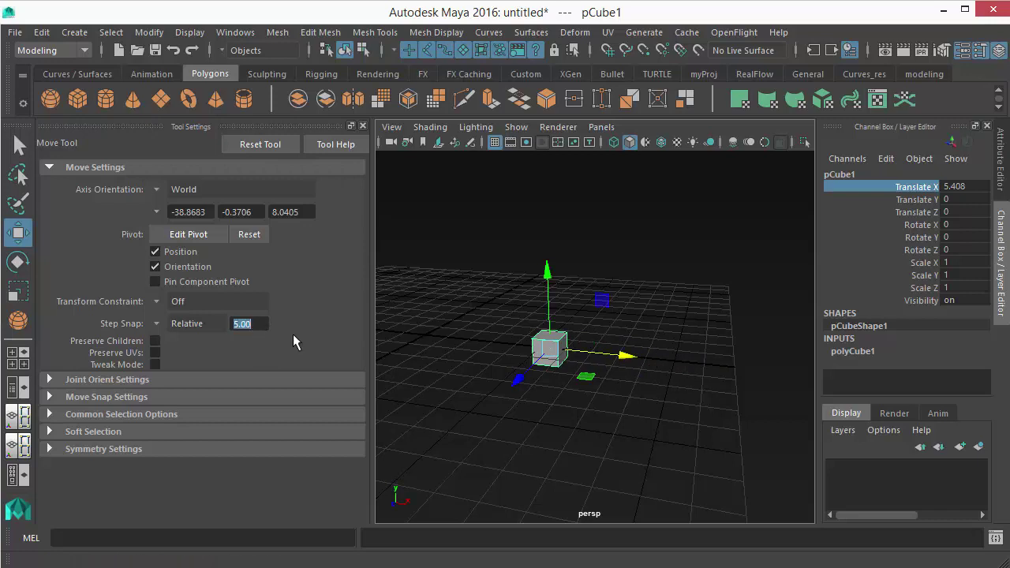
middle_click_drag(581, 387, 633, 402, "alt")
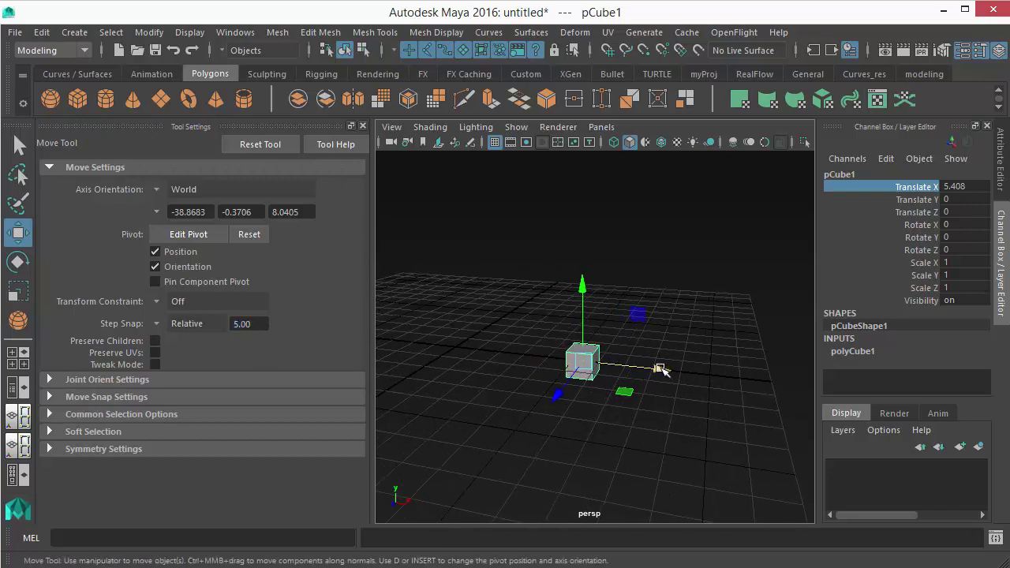
left_click_drag(661, 371, 659, 414)
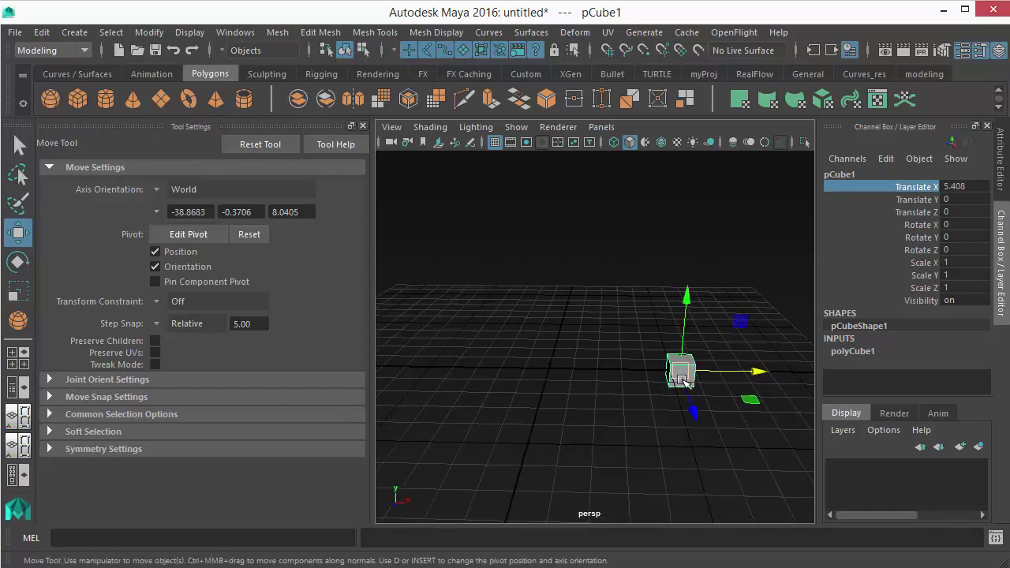
Duplicate the cube and move the copy one 5-unit step along the X axis to 0.408
left_click(41, 32)
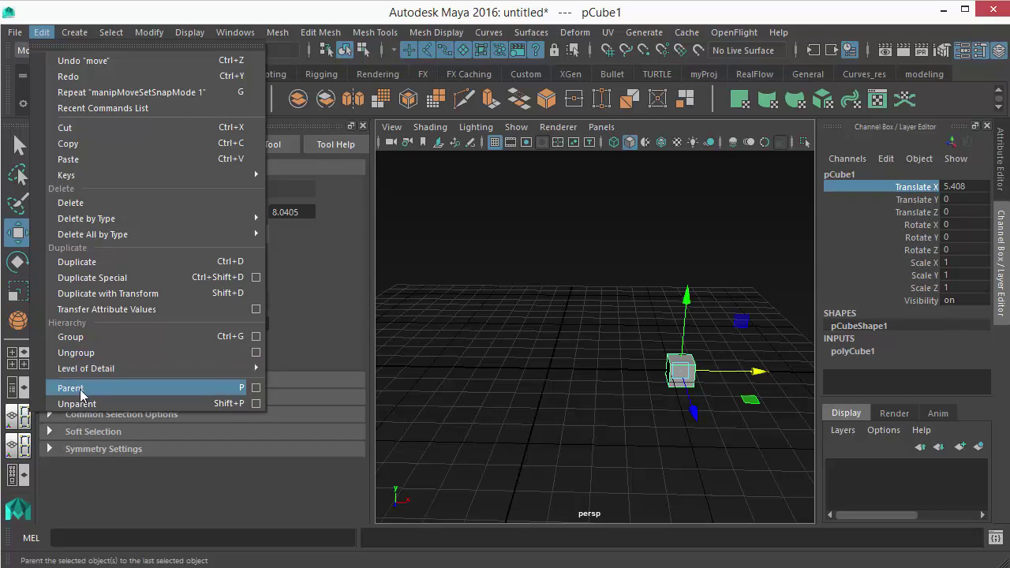
left_click(88, 263)
key("ctrl+d")
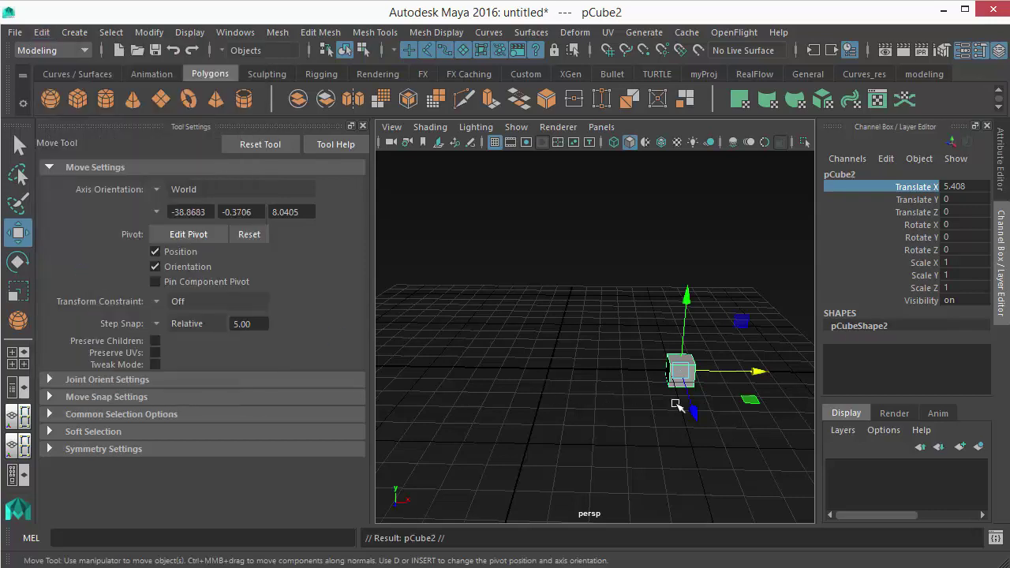
left_click_drag(756, 371, 550, 473)
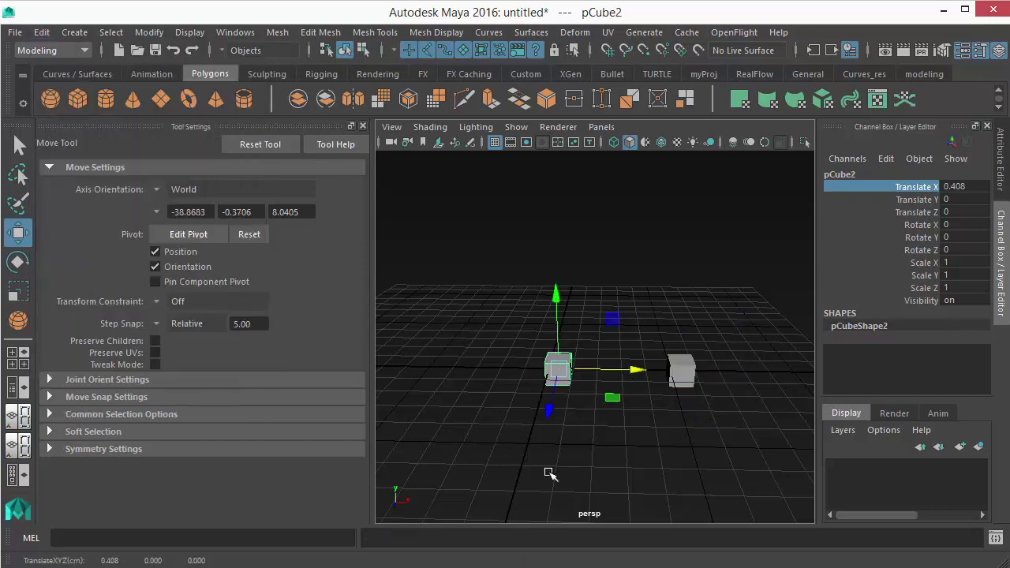
Duplicate the second cube and move the new copy one step along the X axis to -4.592
middle_click_drag(486, 428, 526, 425, "alt")
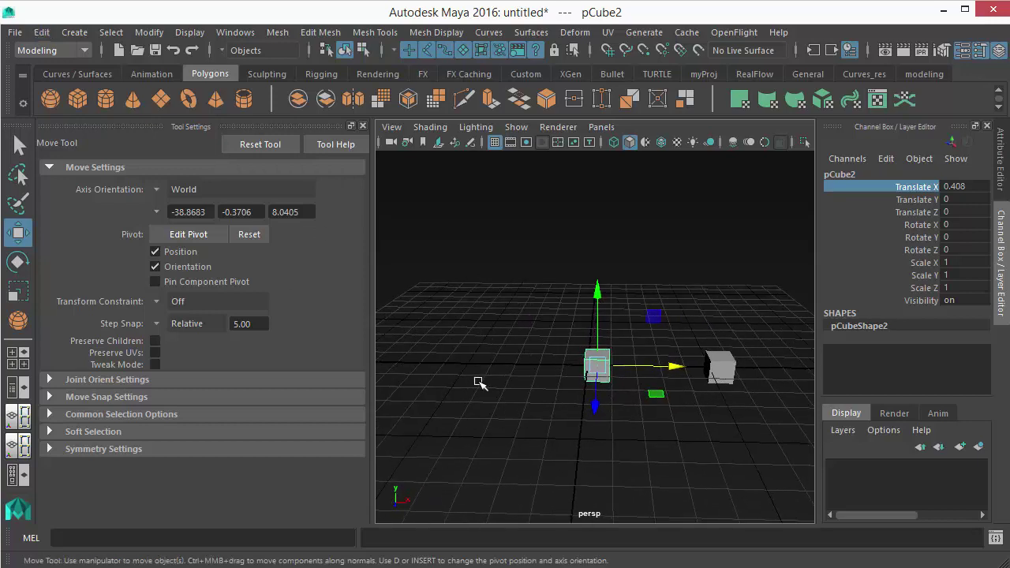
key("ctrl+d")
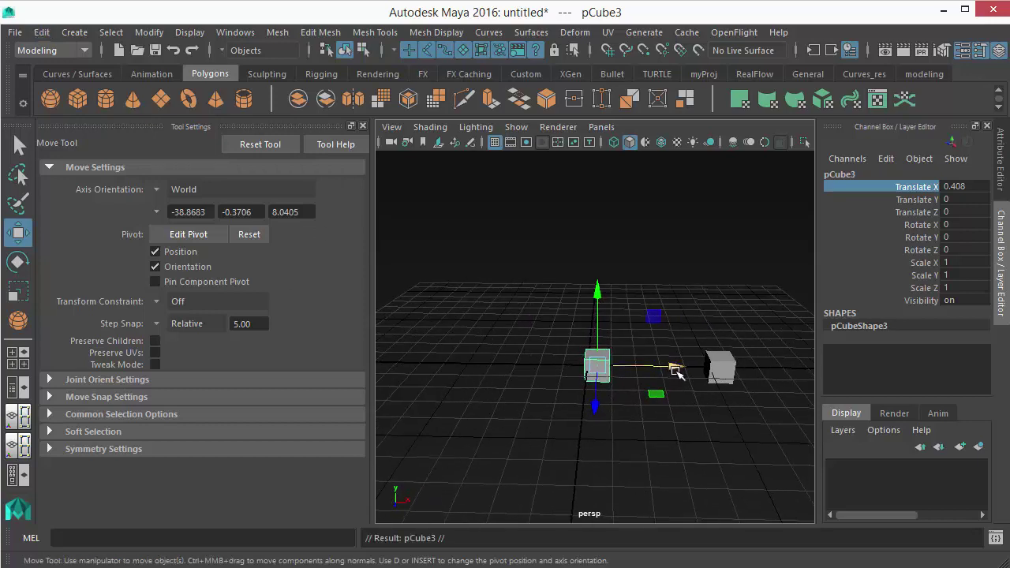
left_click_drag(677, 367, 582, 385)
Add two more duplicates to the row at 5-unit steps along X, with the last one at -14.592
scroll(582, 385, "down", 4)
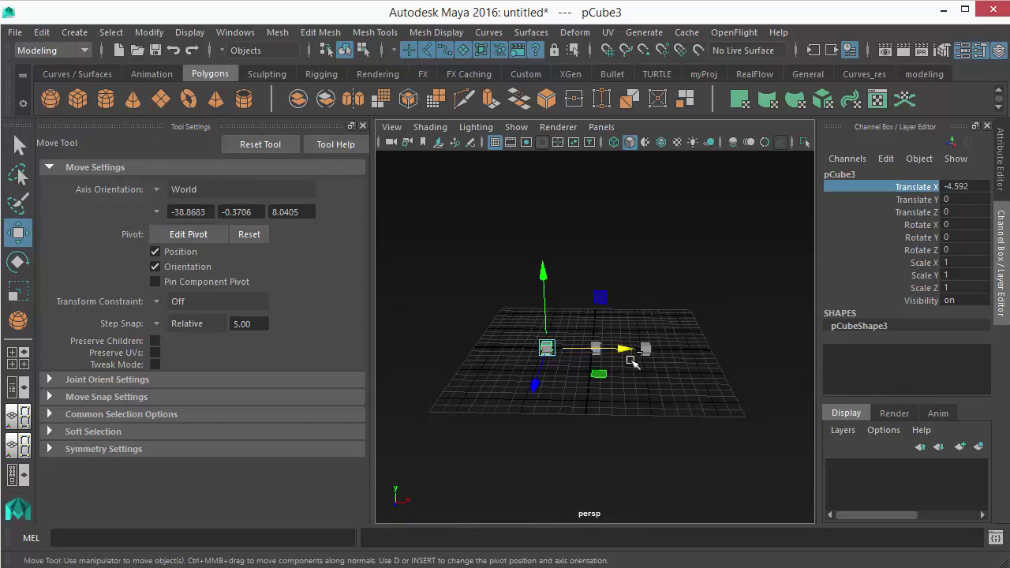
key("ctrl+d")
left_click_drag(625, 352, 492, 361)
key("ctrl+d")
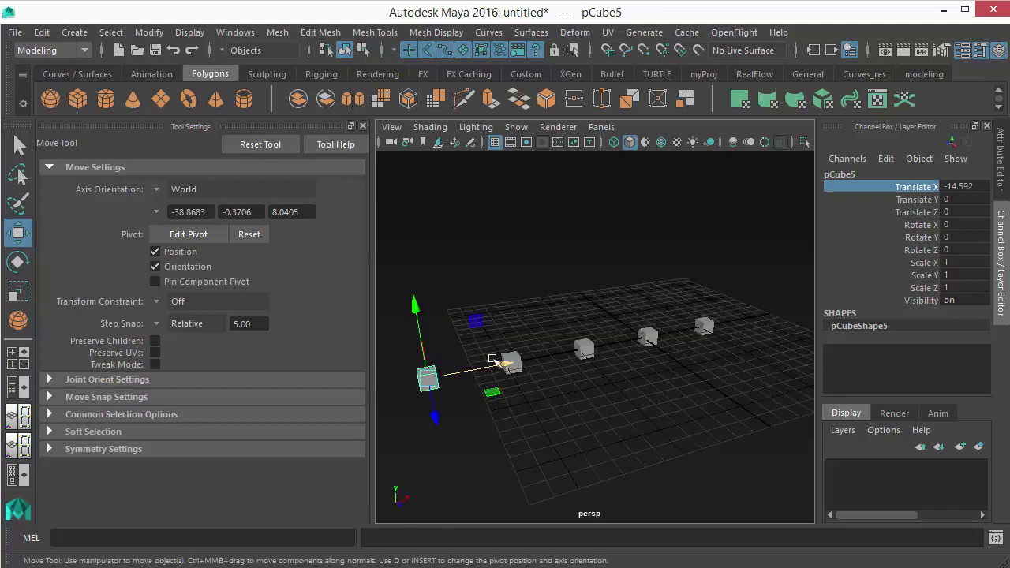
Select the cubes of the row one by one and all together to examine their spacing along X
left_click(512, 362)
left_click(584, 348)
left_click(647, 335)
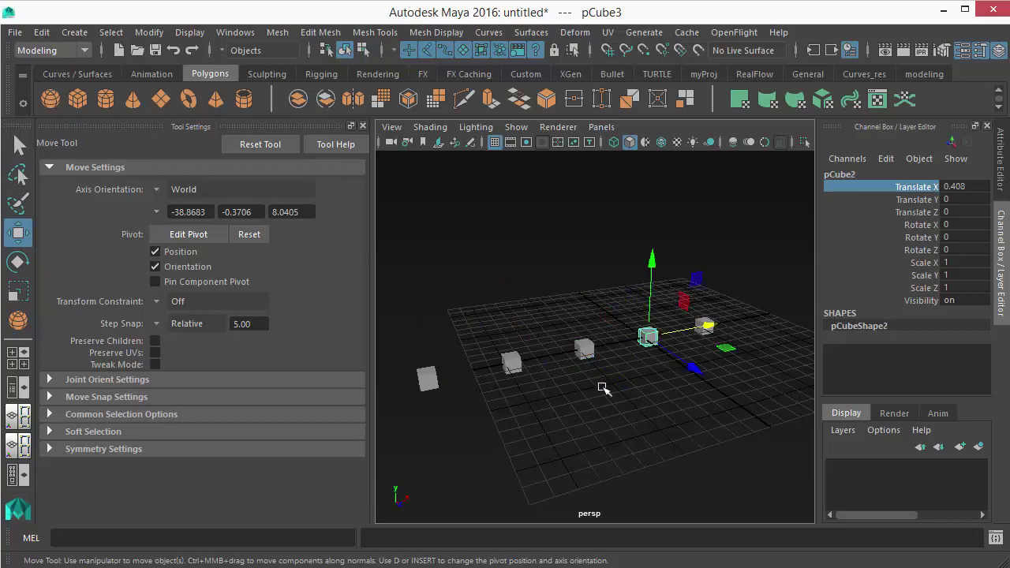
left_click_drag(592, 387, 552, 379, "alt")
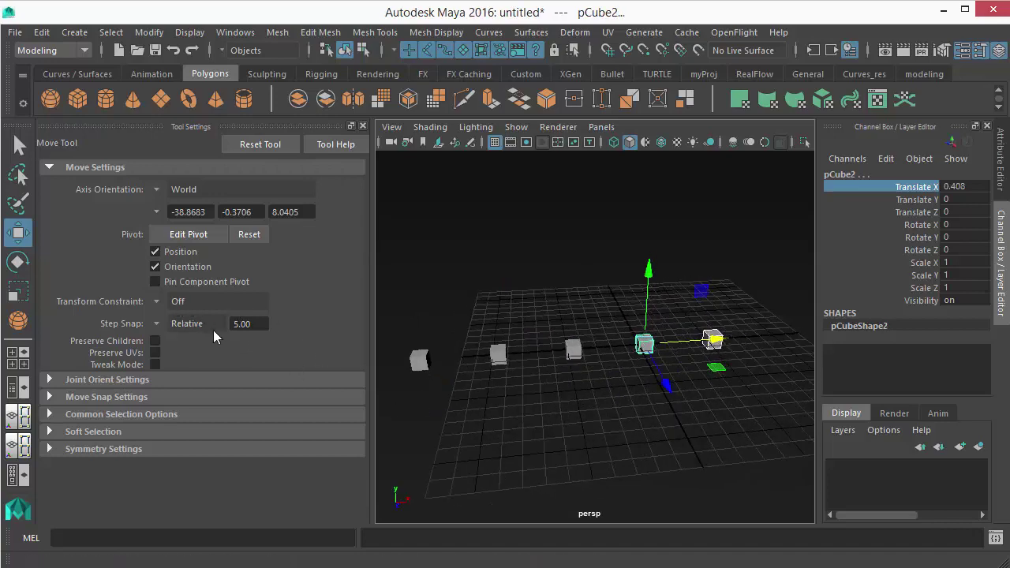
left_click_drag(622, 403, 631, 390, "alt")
left_click(711, 351)
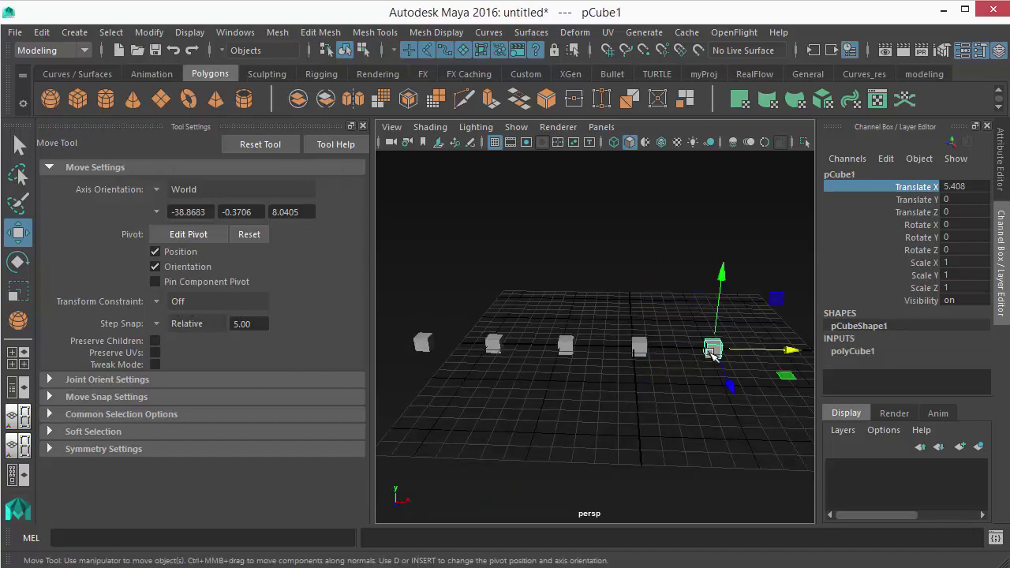
left_click(639, 351)
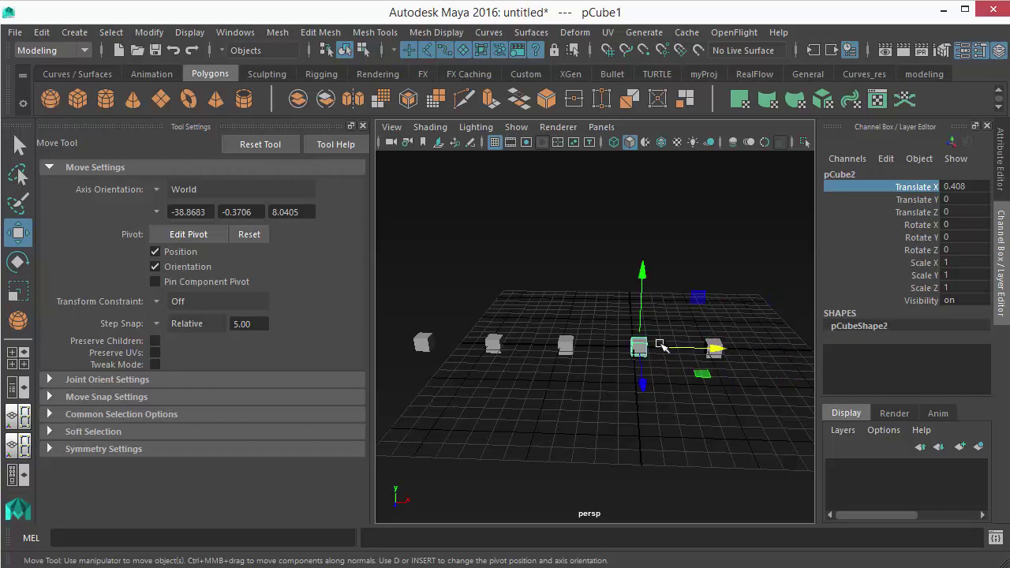
left_click(570, 350)
left_click(503, 399)
left_click_drag(410, 276, 738, 379)
scroll(459, 428, "up", 1)
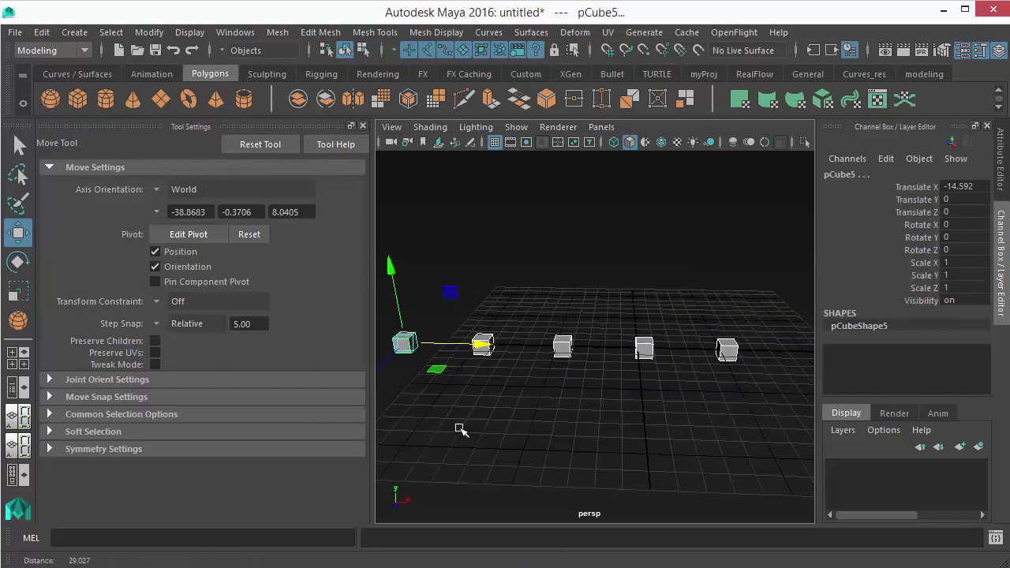
Select the original cube at the positive X end of the row and turn on Snap to grids
middle_click_drag(586, 406, 491, 378, "alt")
scroll(491, 378, "up", 4)
left_click(603, 363)
left_click_drag(634, 401, 620, 402, "alt")
middle_click_drag(619, 402, 547, 414, "alt")
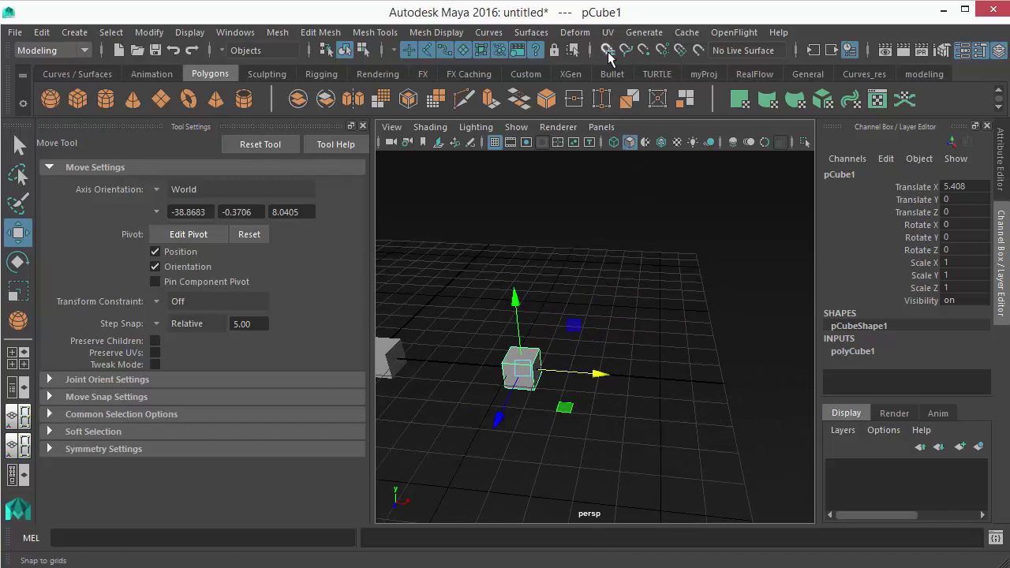
left_click(607, 52)
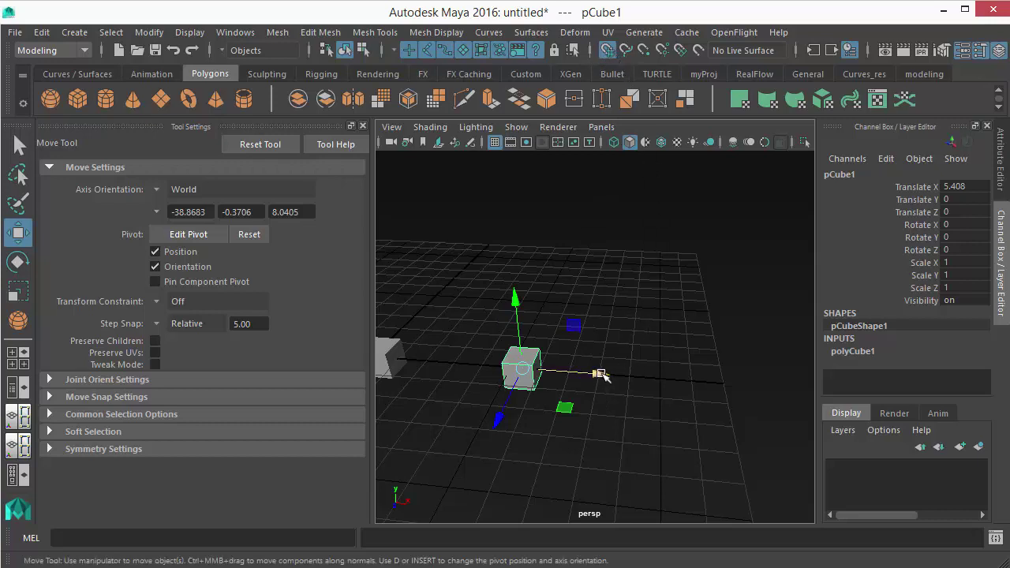
Move the original cube across the grid points to X 6, Z 2, and turn off Snap to grids
left_click_drag(601, 375, 522, 400)
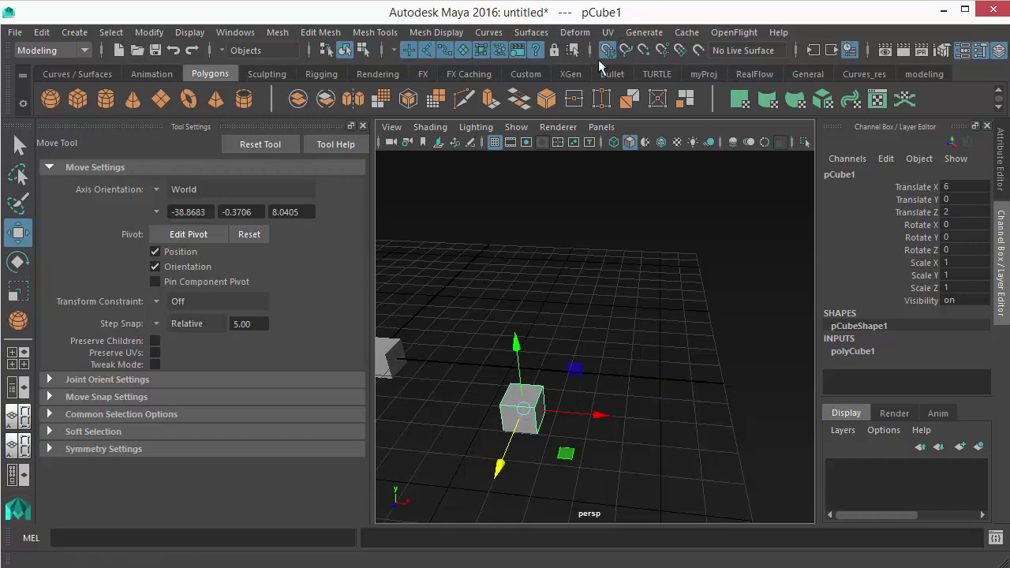
key("x")
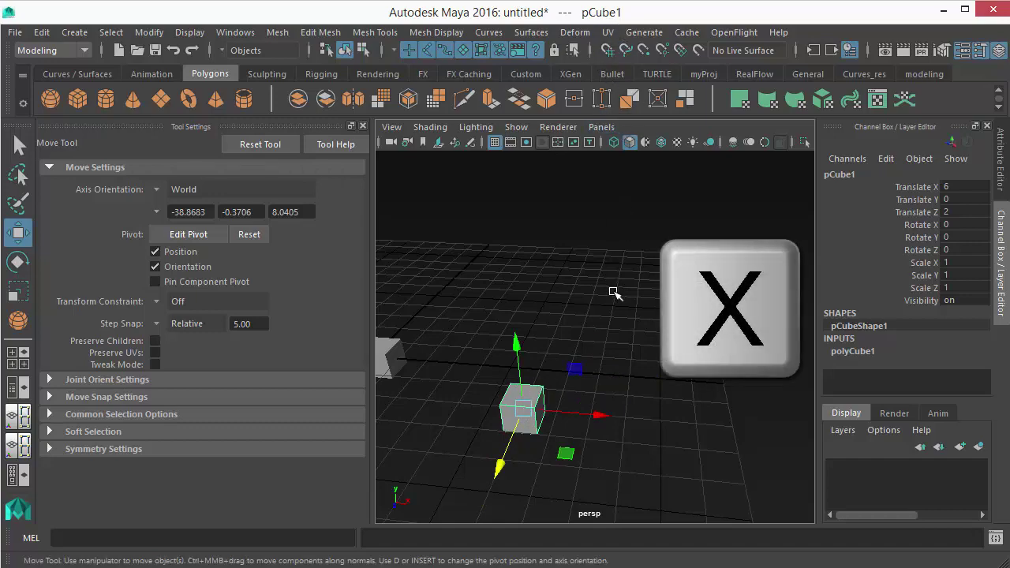
left_click(683, 293)
Delete all the cubes and create a polygon cylinder at the origin
right_click_drag(619, 366, 565, 344, "alt")
middle_click_drag(565, 343, 694, 328, "alt")
left_click_drag(455, 289, 638, 339)
key("Delete")
left_click(105, 98)
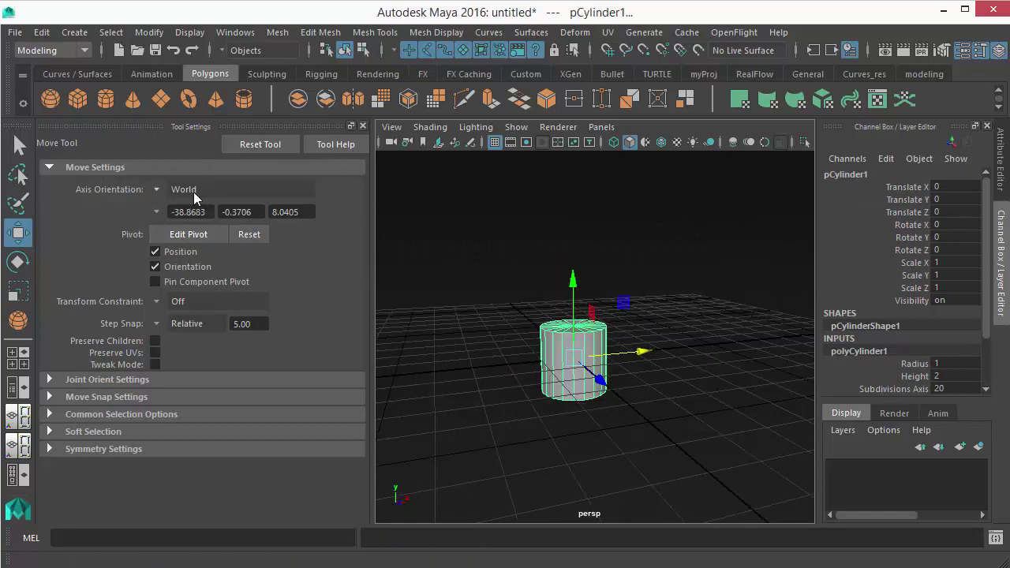
Turn off Step Snap for the Move tool
left_click_drag(482, 408, 562, 410, "alt")
mouse_move(647, 369)
left_mouse_down()
mouse_move(581, 355)
mouse_move(648, 371)
left_mouse_up()
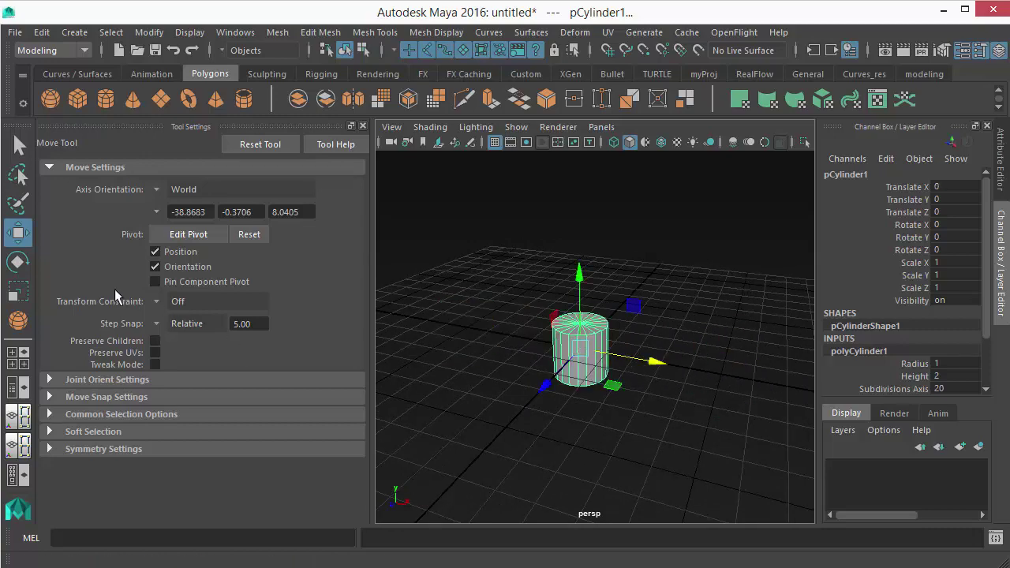
left_click(157, 323)
left_click(189, 326)
Rotate the cylinder about 35.7 degrees around the Z axis and return to the Move tool
left_click_drag(410, 398, 640, 436, "alt")
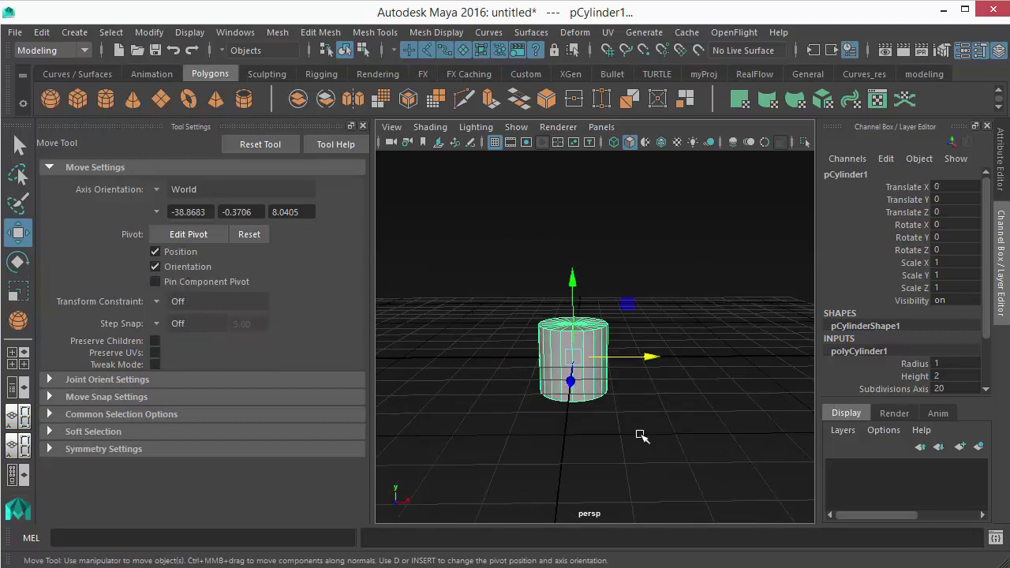
key("e")
left_click_drag(626, 300, 573, 284)
key("w")
Set the Move tool's axis orientation to Object and move the tilted cylinder along its own Y axis to about X -0.75, Y 1.04
left_click_drag(498, 233, 568, 397, "alt")
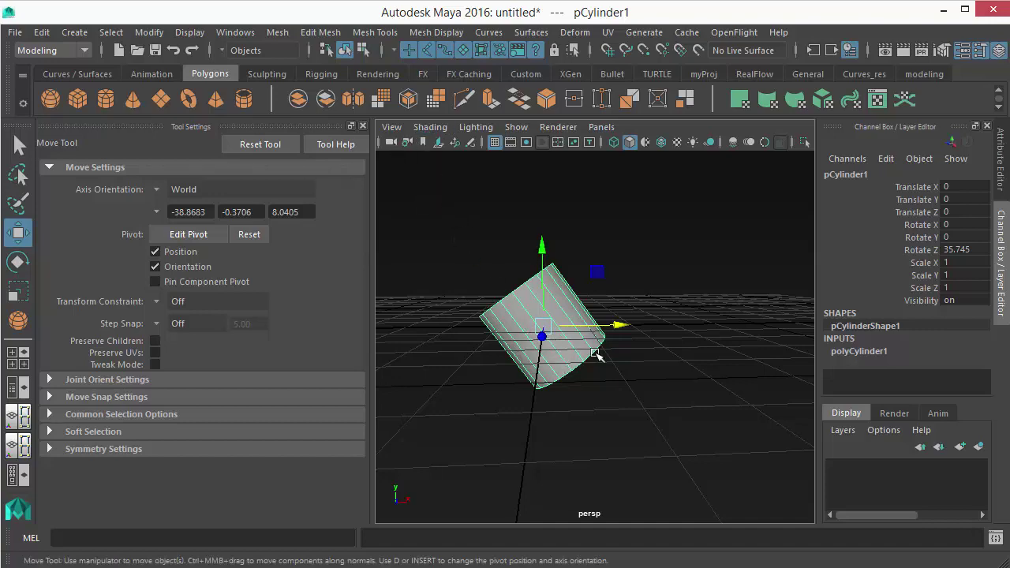
left_click_drag(518, 361, 384, 456, "alt")
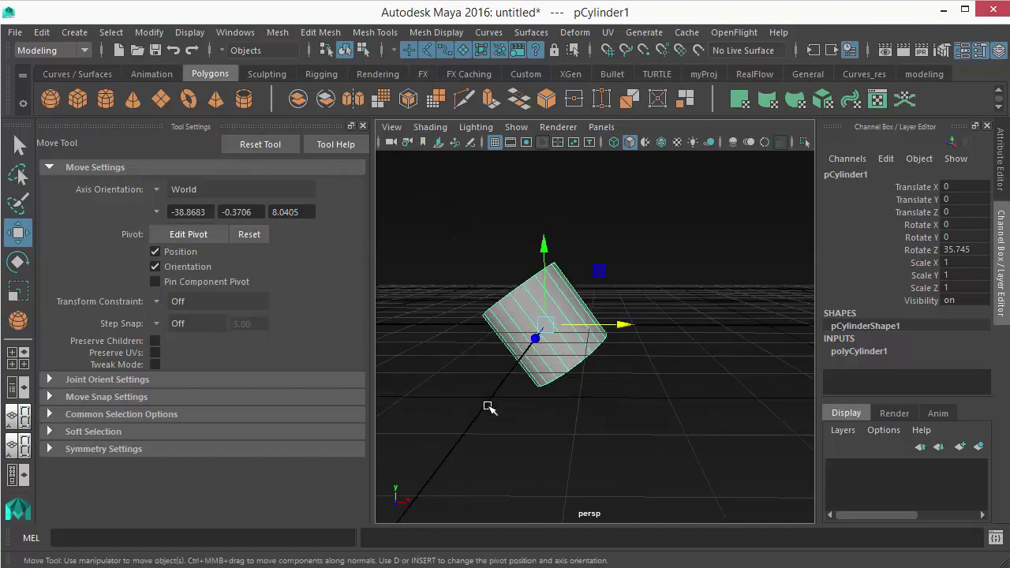
left_click_drag(487, 406, 572, 285, "alt")
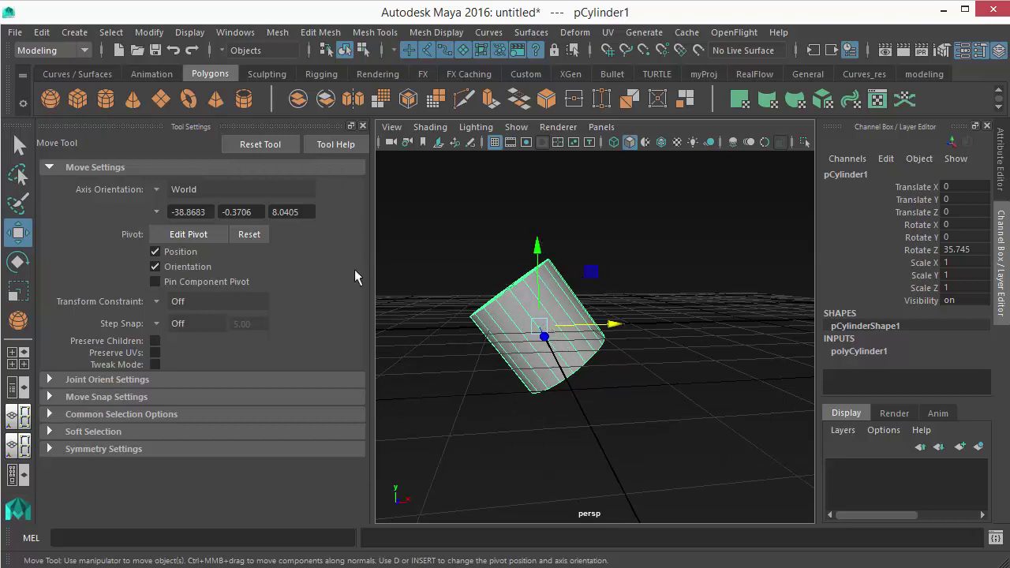
left_click(159, 187)
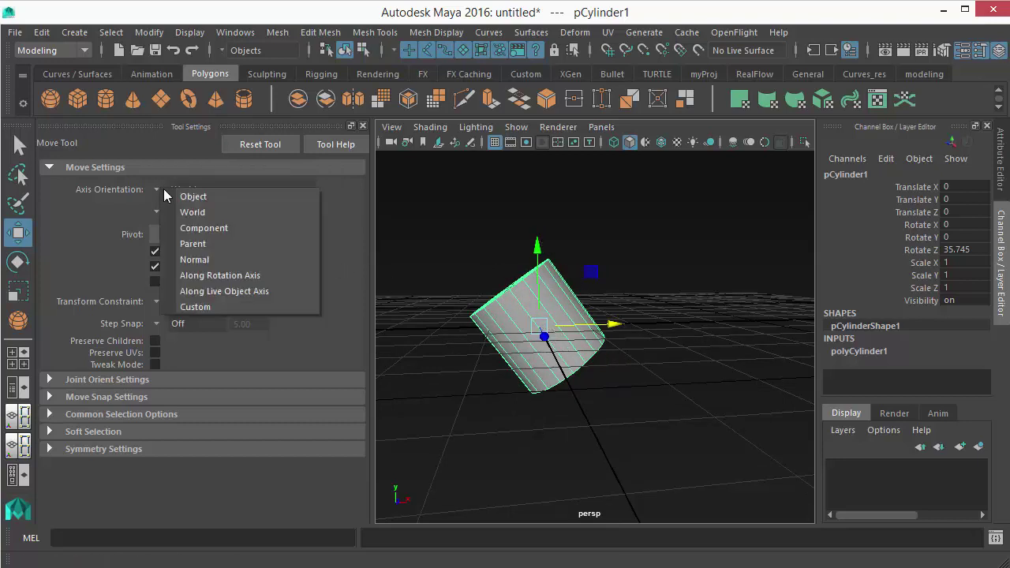
left_click(203, 196)
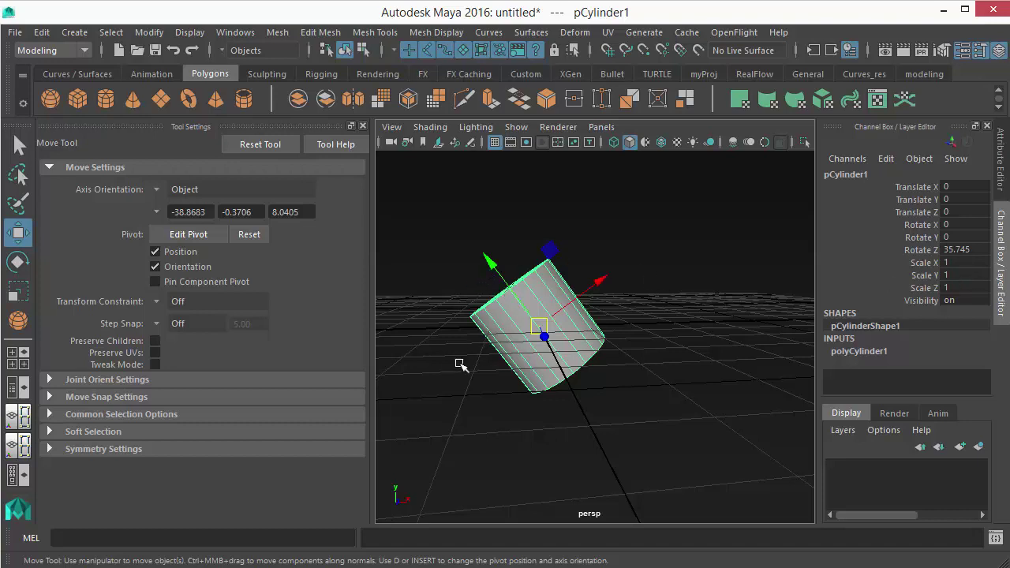
right_click_drag(456, 368, 462, 371, "alt")
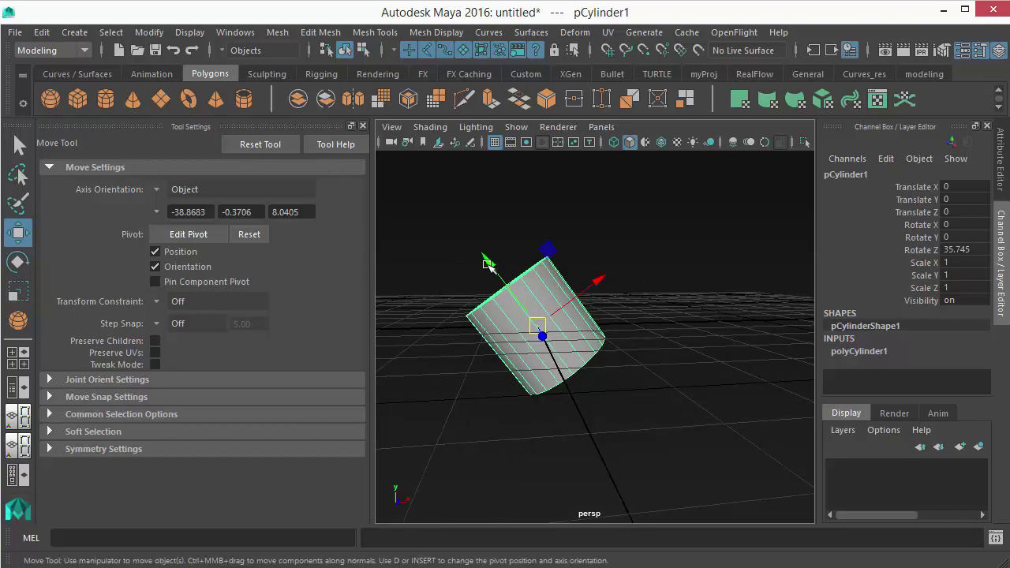
left_click_drag(488, 263, 584, 380)
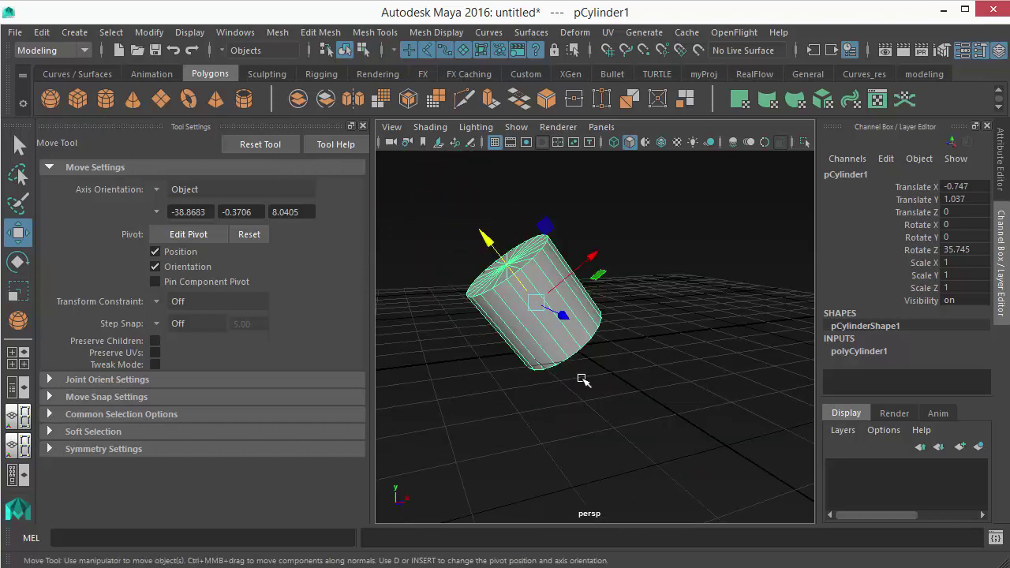